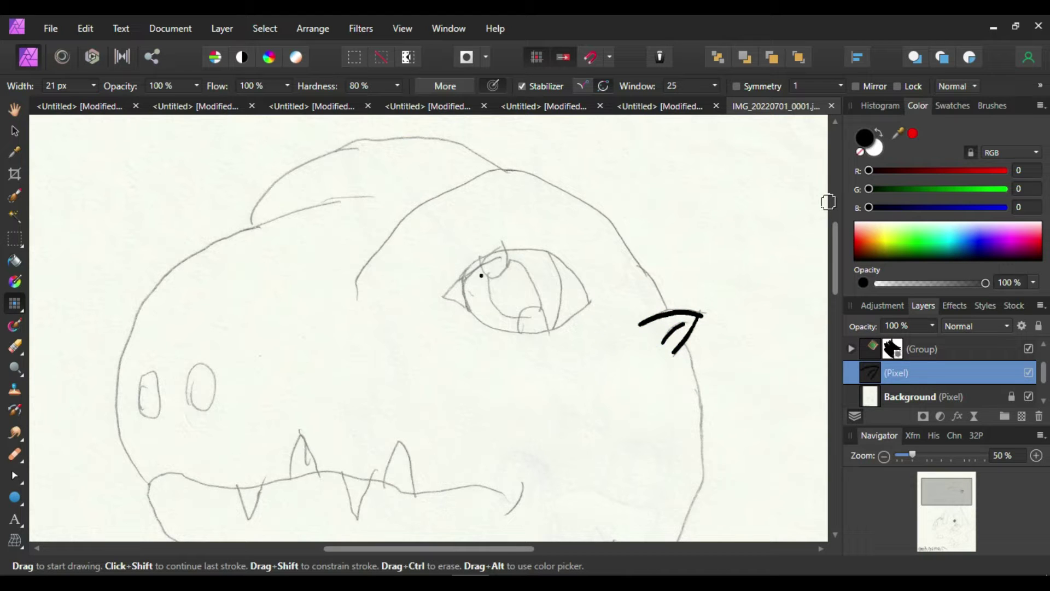
# - Undo the stray strokes and ink both nostril ovals in black over the pencil sketch of the dinosaur's snout
pyautogui.hotkey('ctrl', 'z')
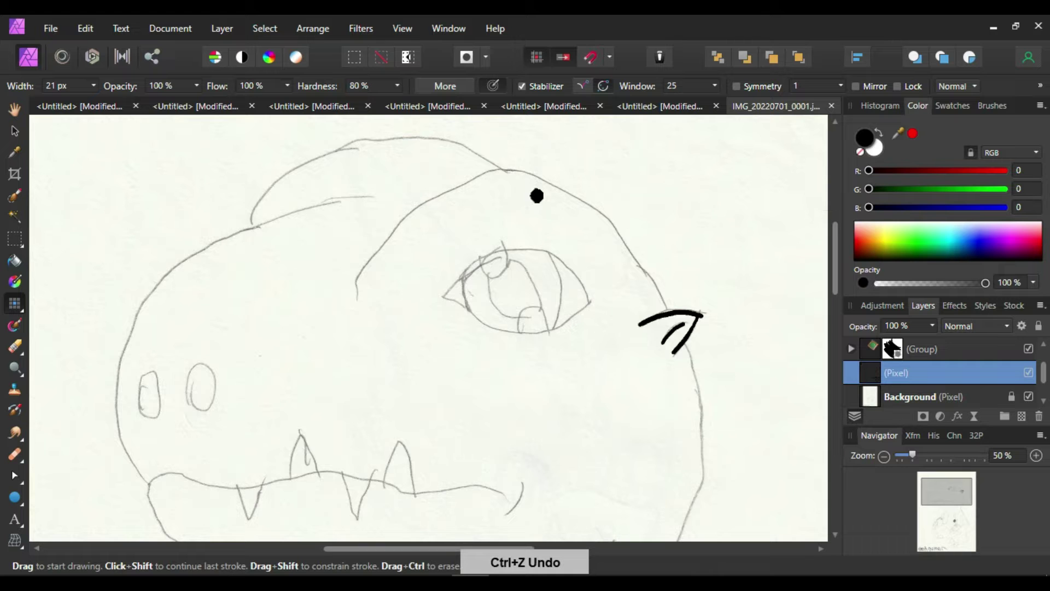
pyautogui.moveTo(197, 409)
pyautogui.mouseDown()
pyautogui.moveTo(185, 384)
pyautogui.moveTo(194, 371)
pyautogui.moveTo(212, 377)
pyautogui.moveTo(208, 413)
pyautogui.moveTo(184, 382)
pyautogui.moveTo(204, 362)
pyautogui.moveTo(217, 401)
pyautogui.moveTo(191, 398)
pyautogui.mouseUp()
pyautogui.click(213, 351)
pyautogui.click(755, 51)
pyautogui.hotkey('ctrl', 'z')
pyautogui.hotkey('ctrl', 'z')
pyautogui.hotkey('ctrl', 'z')
pyautogui.moveTo(155, 367)
pyautogui.mouseDown()
pyautogui.moveTo(151, 410)
pyautogui.moveTo(139, 381)
pyautogui.moveTo(150, 368)
pyautogui.moveTo(187, 405)
pyautogui.moveTo(191, 363)
pyautogui.moveTo(209, 378)
pyautogui.moveTo(188, 404)
pyautogui.mouseUp()
# - Ink the arched brow above the eye and continue the line along the back of the head to the ear
pyautogui.moveTo(358, 300)
pyautogui.mouseDown()
pyautogui.moveTo(356, 274)
pyautogui.moveTo(374, 249)
pyautogui.moveTo(461, 172)
pyautogui.moveTo(565, 176)
pyautogui.mouseUp()
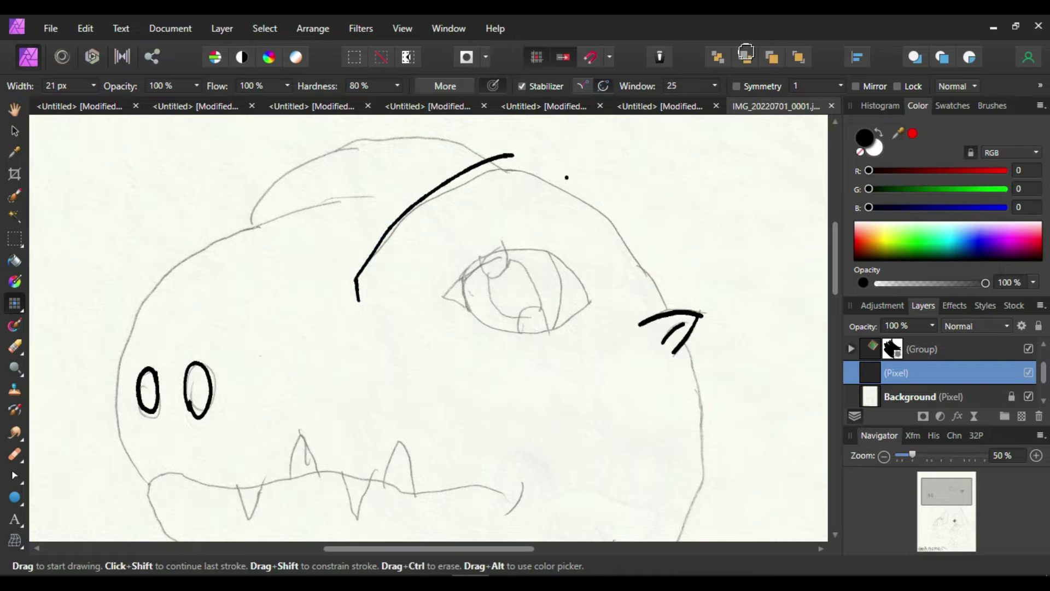
pyautogui.hotkey('ctrl', 'z')
pyautogui.moveTo(502, 168)
pyautogui.mouseDown()
pyautogui.moveTo(438, 184)
pyautogui.moveTo(365, 256)
pyautogui.moveTo(357, 285)
pyautogui.mouseUp()
pyautogui.moveTo(506, 173)
pyautogui.mouseDown()
pyautogui.moveTo(574, 206)
pyautogui.moveTo(601, 264)
pyautogui.mouseUp()
pyautogui.hotkey('ctrl', 'z')
pyautogui.moveTo(668, 310)
pyautogui.mouseDown()
pyautogui.moveTo(620, 226)
pyautogui.moveTo(577, 197)
pyautogui.moveTo(504, 173)
pyautogui.mouseUp()
# - Ink the almond-shaped outline of the eye over the pencil sketch
pyautogui.moveTo(463, 276)
pyautogui.mouseDown()
pyautogui.moveTo(468, 309)
pyautogui.moveTo(444, 288)
pyautogui.moveTo(479, 258)
pyautogui.moveTo(540, 248)
pyautogui.moveTo(596, 298)
pyautogui.mouseUp()
pyautogui.hotkey('ctrl', 'z')
pyautogui.moveTo(463, 275)
pyautogui.mouseDown()
pyautogui.moveTo(507, 245)
pyautogui.moveTo(555, 259)
pyautogui.moveTo(591, 304)
pyautogui.moveTo(525, 329)
pyautogui.moveTo(462, 303)
pyautogui.mouseUp()
pyautogui.hotkey('ctrl', 'z')
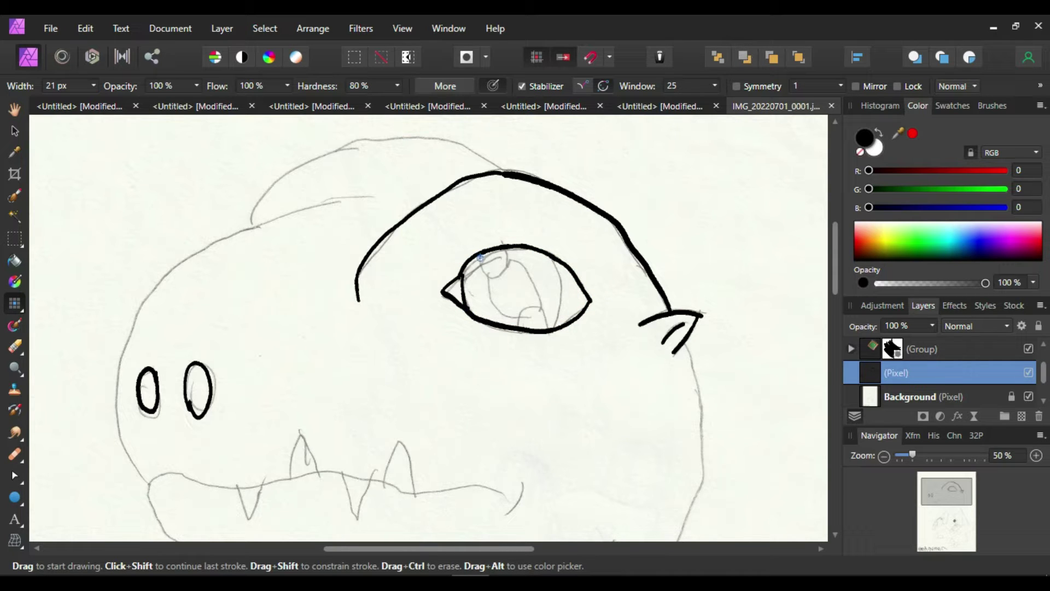
# - Ink the inside of the eye, tracing the iris edge, the slanted pupil and the two small highlights
pyautogui.moveTo(504, 266)
pyautogui.mouseDown()
pyautogui.moveTo(507, 247)
pyautogui.moveTo(558, 303)
pyautogui.moveTo(554, 332)
pyautogui.mouseUp()
pyautogui.moveTo(485, 271)
pyautogui.mouseDown()
pyautogui.moveTo(506, 320)
pyautogui.moveTo(524, 322)
pyautogui.moveTo(533, 304)
pyautogui.moveTo(549, 329)
pyautogui.moveTo(507, 258)
pyautogui.moveTo(495, 320)
pyautogui.moveTo(512, 329)
pyautogui.mouseUp()
pyautogui.hotkey('ctrl', 'z')
pyautogui.hotkey('ctrl', 'z')
pyautogui.moveTo(485, 270); pyautogui.dragTo(515, 320)
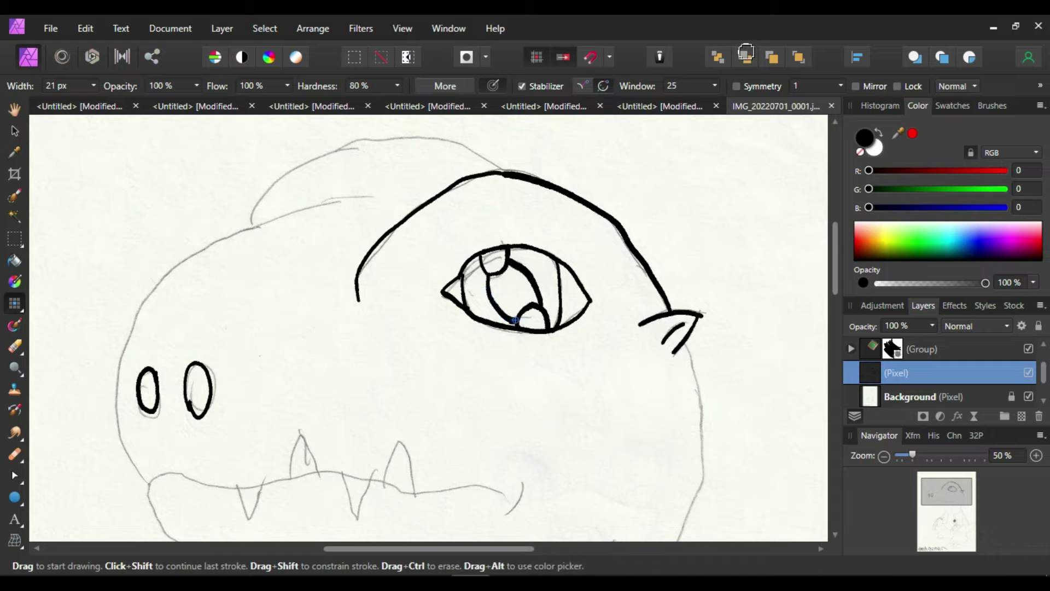
pyautogui.hotkey('ctrl', 'z')
pyautogui.moveTo(486, 274); pyautogui.dragTo(518, 318)
# - Ink the hump on top of the head from the snout back to the top of the near brow
pyautogui.moveTo(254, 226)
pyautogui.mouseDown()
pyautogui.moveTo(261, 190)
pyautogui.moveTo(300, 157)
pyautogui.moveTo(379, 133)
pyautogui.moveTo(450, 141)
pyautogui.moveTo(488, 173)
pyautogui.mouseUp()
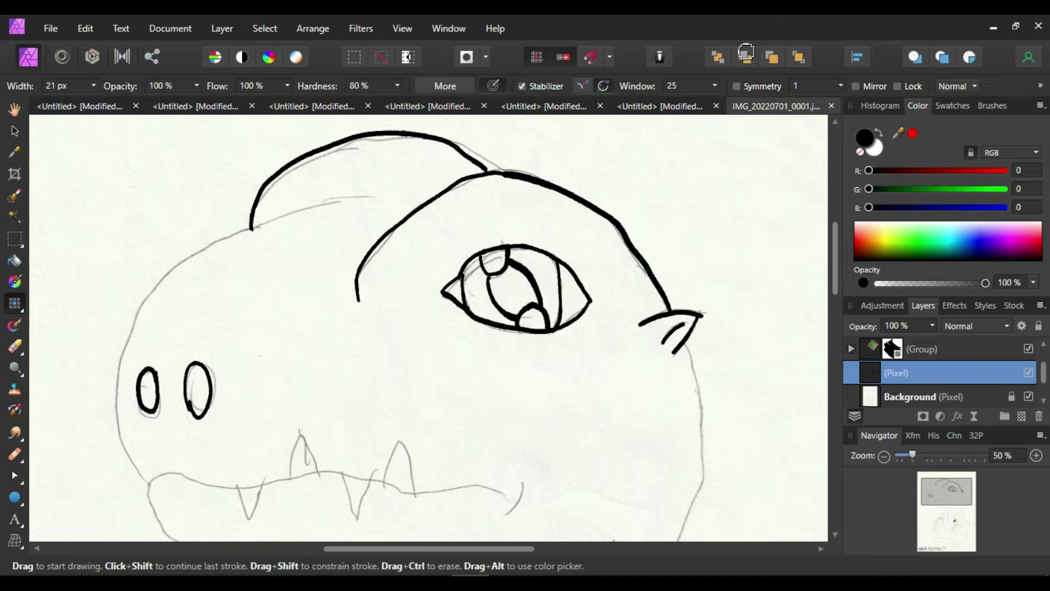
pyautogui.hotkey('ctrl', 'z')
pyautogui.moveTo(251, 228)
pyautogui.mouseDown()
pyautogui.moveTo(285, 171)
pyautogui.moveTo(350, 134)
pyautogui.moveTo(460, 140)
pyautogui.moveTo(503, 172)
pyautogui.mouseUp()
pyautogui.hotkey('ctrl', 'z')
pyautogui.moveTo(252, 228)
pyautogui.mouseDown()
pyautogui.moveTo(259, 201)
pyautogui.moveTo(298, 161)
pyautogui.moveTo(373, 134)
pyautogui.moveTo(448, 146)
pyautogui.moveTo(508, 175)
pyautogui.mouseUp()
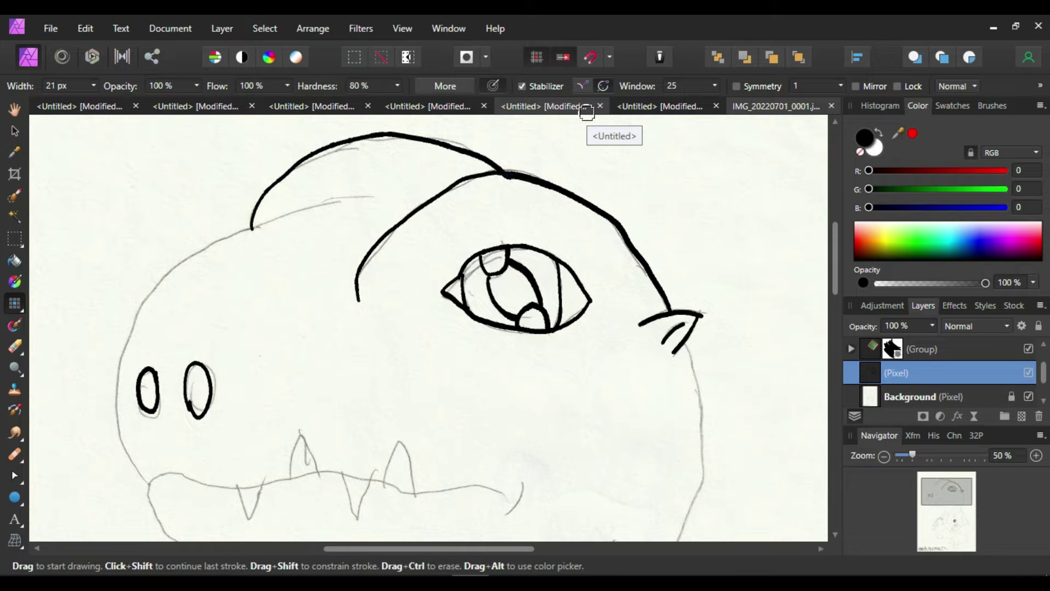
# - Ink the snout from its upper ridge around the nose, and trace the wavy mouth line with its corner crease
pyautogui.moveTo(372, 198); pyautogui.dragTo(200, 261)
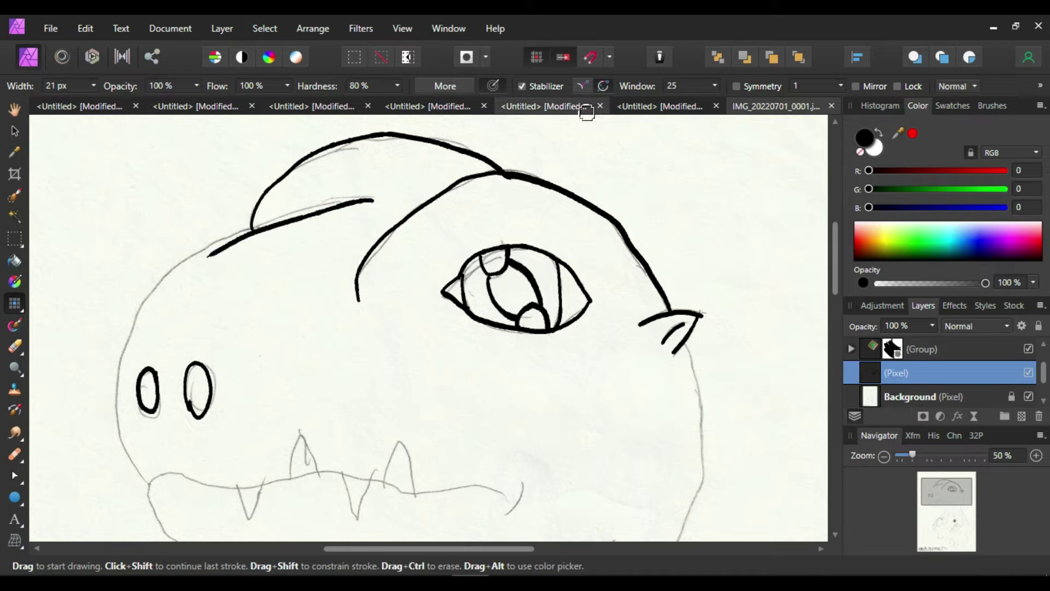
pyautogui.hotkey('ctrl', 'z')
pyautogui.moveTo(368, 197)
pyautogui.mouseDown()
pyautogui.moveTo(241, 229)
pyautogui.moveTo(147, 294)
pyautogui.moveTo(116, 371)
pyautogui.moveTo(116, 417)
pyautogui.moveTo(141, 469)
pyautogui.moveTo(211, 488)
pyautogui.moveTo(344, 474)
pyautogui.moveTo(406, 491)
pyautogui.moveTo(477, 484)
pyautogui.moveTo(514, 513)
pyautogui.mouseUp()
# - Ink the four pointed teeth along the mouth line and the front curve of the lower jaw
pyautogui.moveTo(381, 486)
pyautogui.mouseDown()
pyautogui.moveTo(392, 440)
pyautogui.moveTo(416, 489)
pyautogui.mouseUp()
pyautogui.moveTo(343, 474)
pyautogui.mouseDown()
pyautogui.moveTo(355, 517)
pyautogui.moveTo(368, 479)
pyautogui.mouseUp()
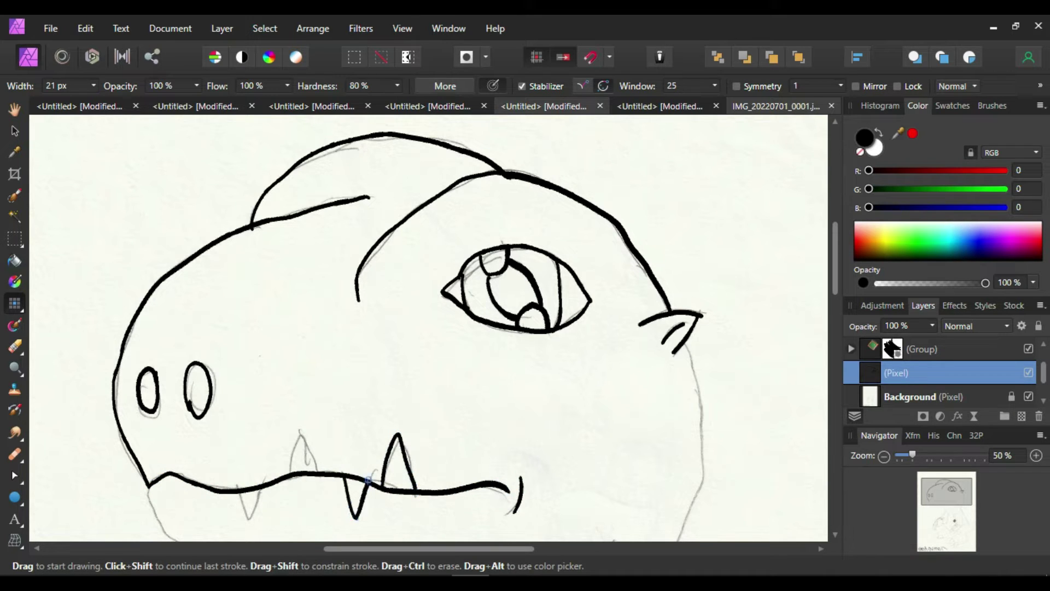
pyautogui.moveTo(286, 472)
pyautogui.mouseDown()
pyautogui.moveTo(293, 445)
pyautogui.moveTo(327, 467)
pyautogui.mouseUp()
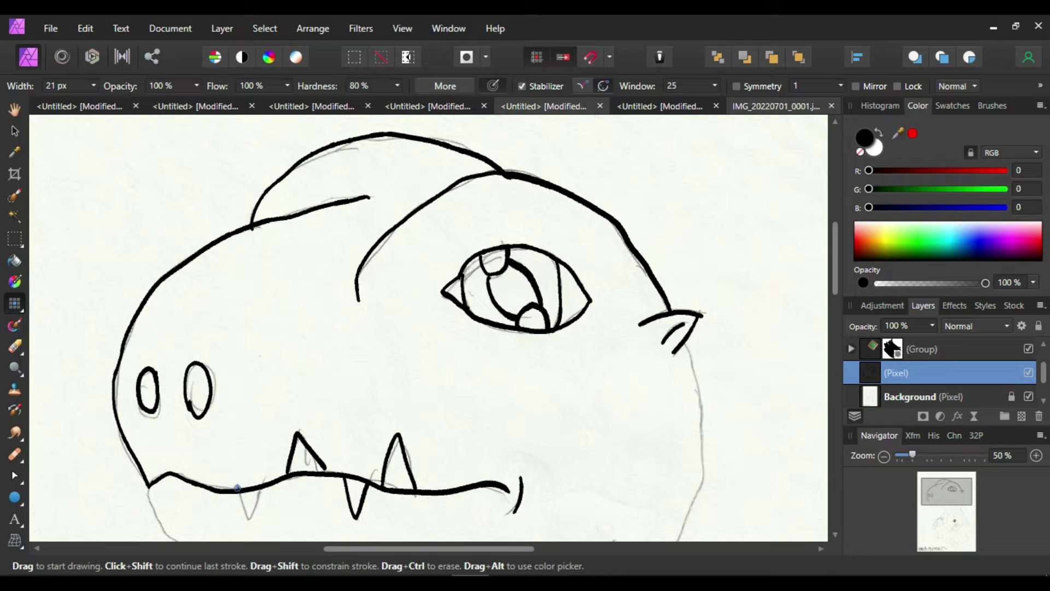
pyautogui.moveTo(238, 487)
pyautogui.mouseDown()
pyautogui.moveTo(246, 521)
pyautogui.moveTo(266, 484)
pyautogui.mouseUp()
pyautogui.moveTo(149, 485); pyautogui.dragTo(178, 539)
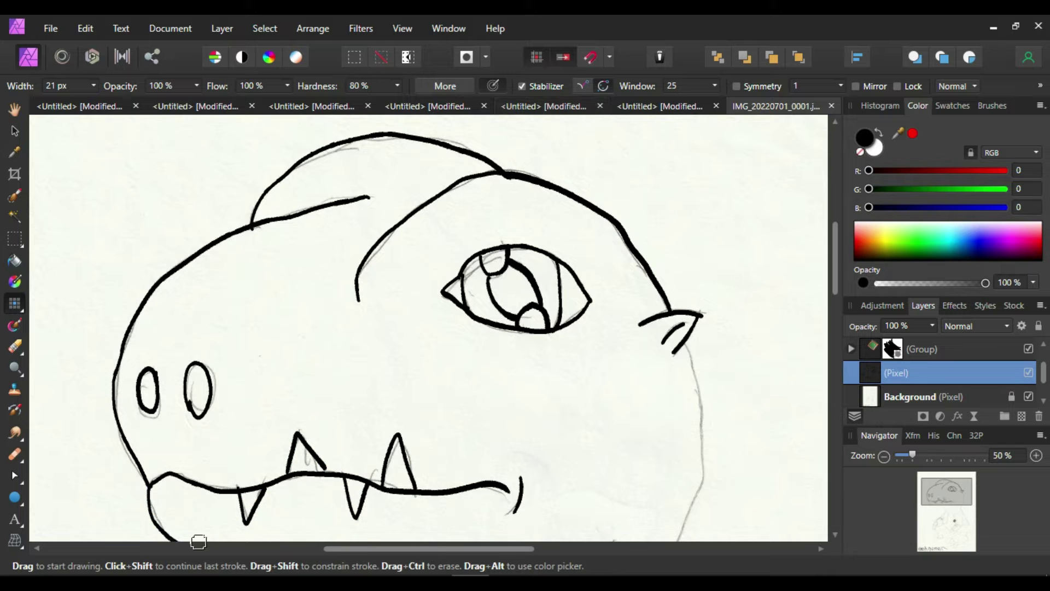
# - Ink the back of the head from below the ear down towards the neck, redoing the curve until it follows the sketch
pyautogui.moveTo(690, 362)
pyautogui.mouseDown()
pyautogui.moveTo(710, 421)
pyautogui.moveTo(691, 509)
pyautogui.moveTo(673, 540)
pyautogui.mouseUp()
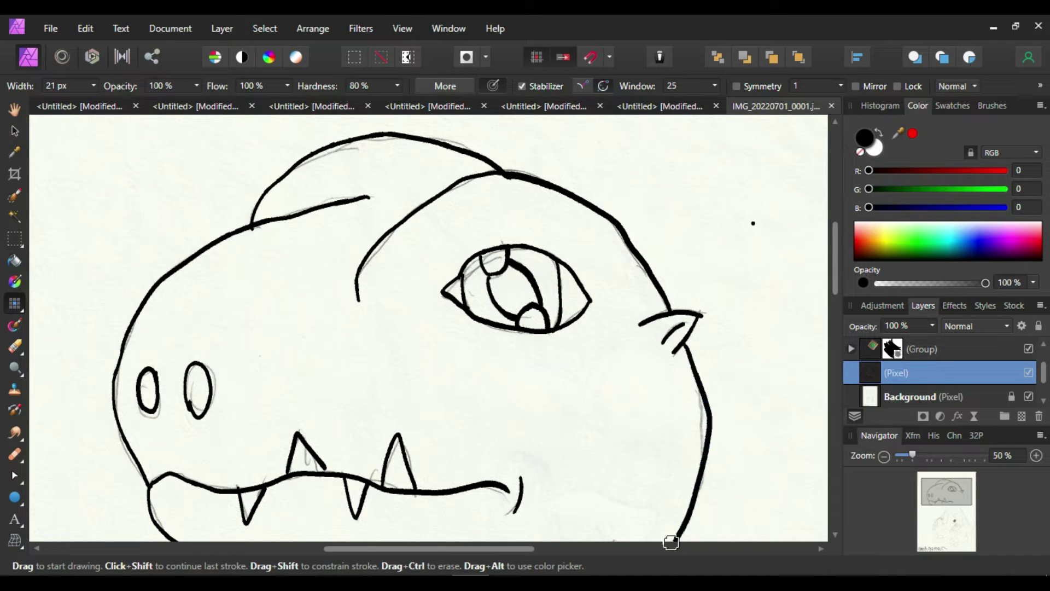
pyautogui.hotkey('ctrl', 'z')
pyautogui.moveTo(681, 343)
pyautogui.mouseDown()
pyautogui.moveTo(703, 480)
pyautogui.moveTo(671, 541)
pyautogui.mouseUp()
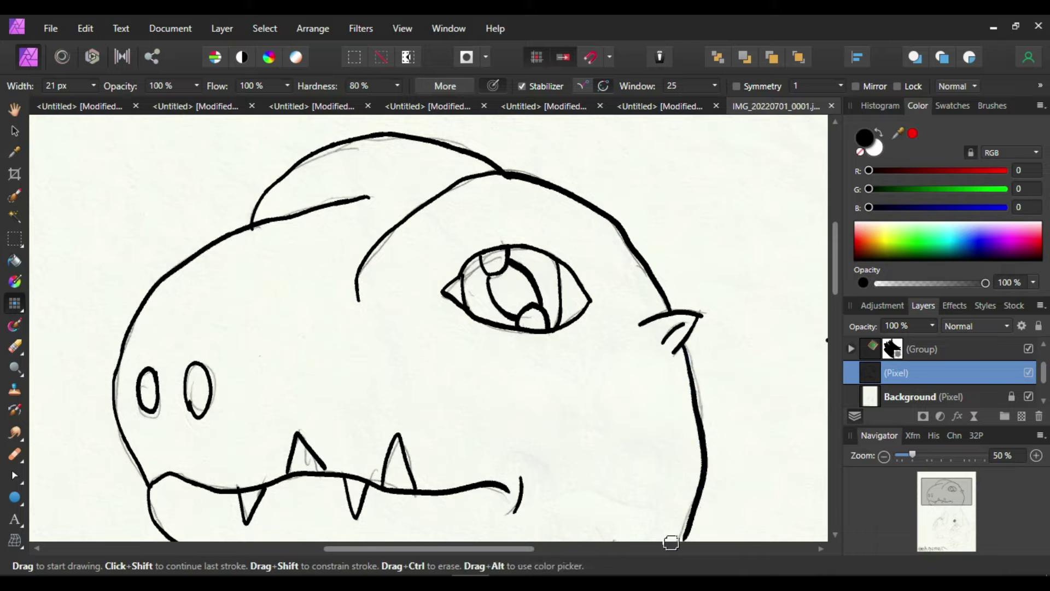
pyautogui.hotkey('ctrl', 'z')
pyautogui.moveTo(685, 348)
pyautogui.mouseDown()
pyautogui.moveTo(700, 425)
pyautogui.moveTo(677, 542)
pyautogui.mouseUp()
pyautogui.hotkey('ctrl', 'z')
pyautogui.moveTo(682, 342)
pyautogui.mouseDown()
pyautogui.moveTo(696, 376)
pyautogui.moveTo(677, 543)
pyautogui.mouseUp()
# - Ink the cheek crease and the underside of the lower jaw, continuing down the front of the neck to the collar
pyautogui.scroll(-5, 829, 272)
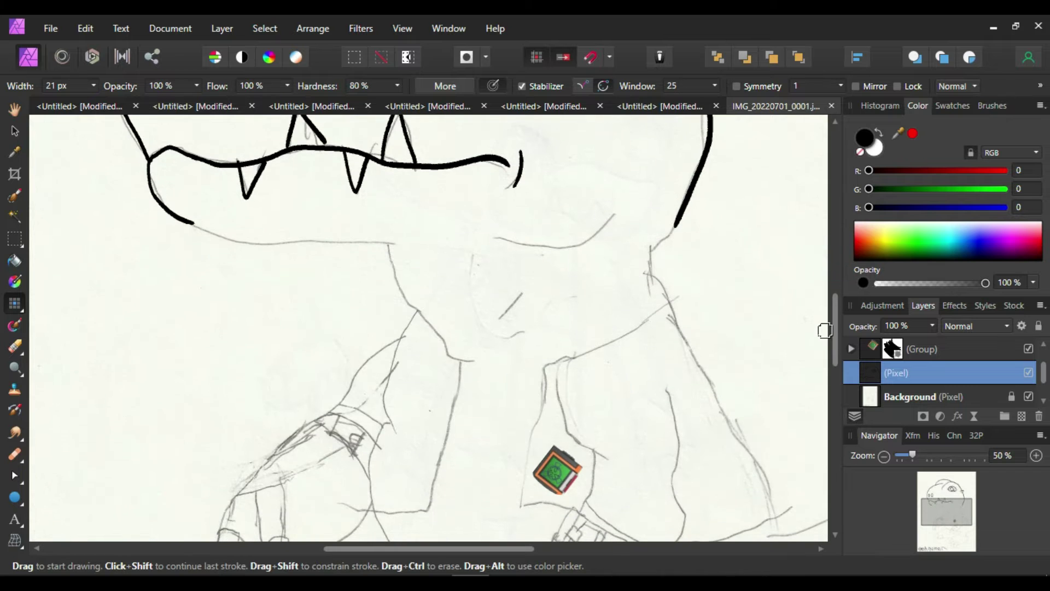
pyautogui.moveTo(616, 211)
pyautogui.mouseDown()
pyautogui.moveTo(598, 229)
pyautogui.moveTo(503, 241)
pyautogui.mouseUp()
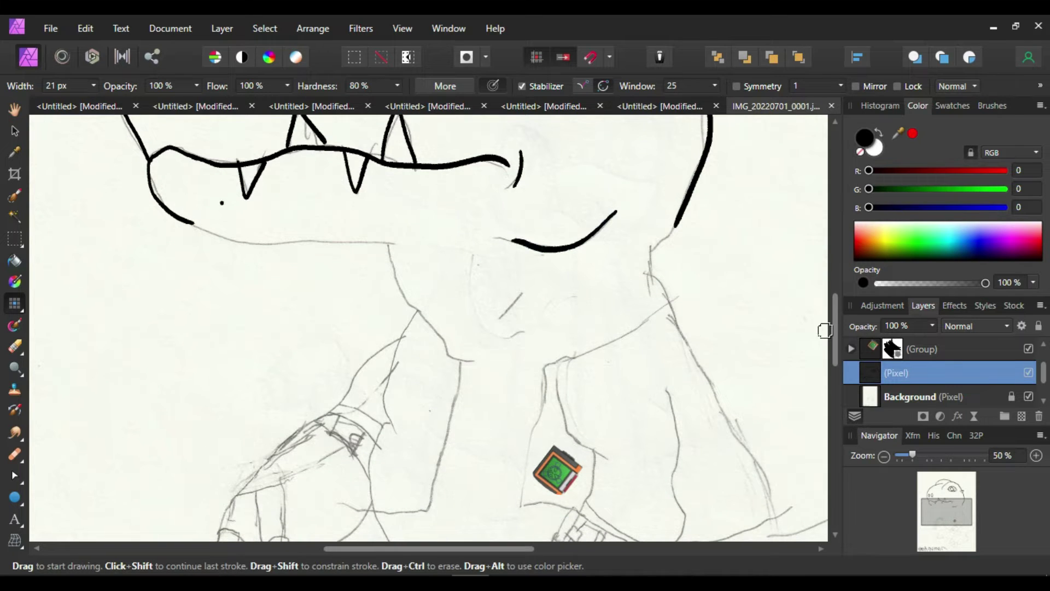
pyautogui.moveTo(186, 222)
pyautogui.mouseDown()
pyautogui.moveTo(264, 246)
pyautogui.moveTo(390, 242)
pyautogui.moveTo(388, 258)
pyautogui.moveTo(455, 368)
pyautogui.mouseUp()
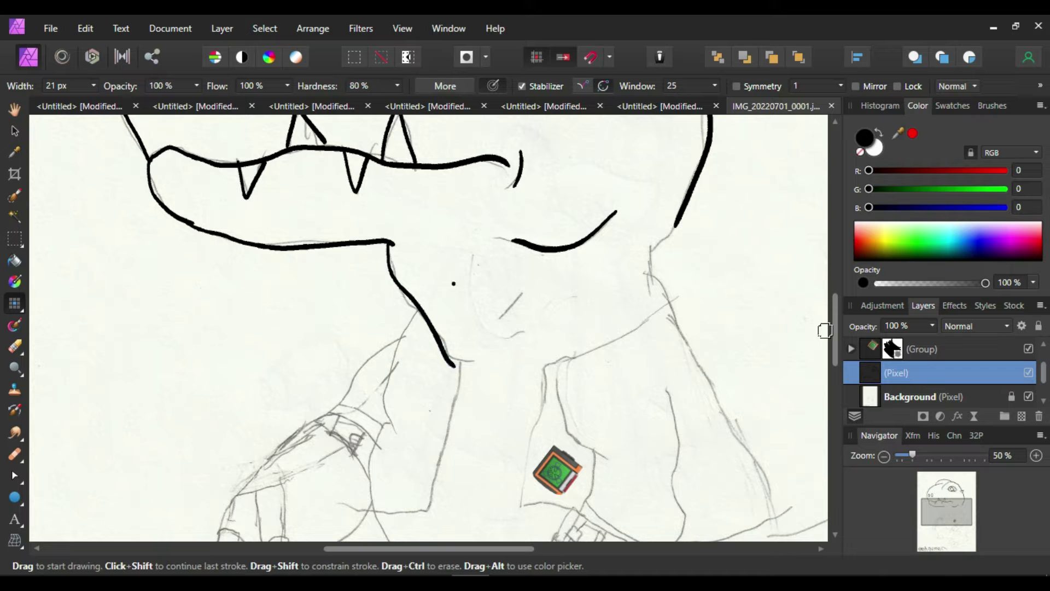
pyautogui.hotkey('ctrl', 'z')
pyautogui.moveTo(388, 262)
pyautogui.mouseDown()
pyautogui.moveTo(457, 358)
pyautogui.moveTo(484, 361)
pyautogui.mouseUp()
# - Ink the back of the neck from the base of the head down to the shoulder
pyautogui.moveTo(677, 225); pyautogui.dragTo(643, 257)
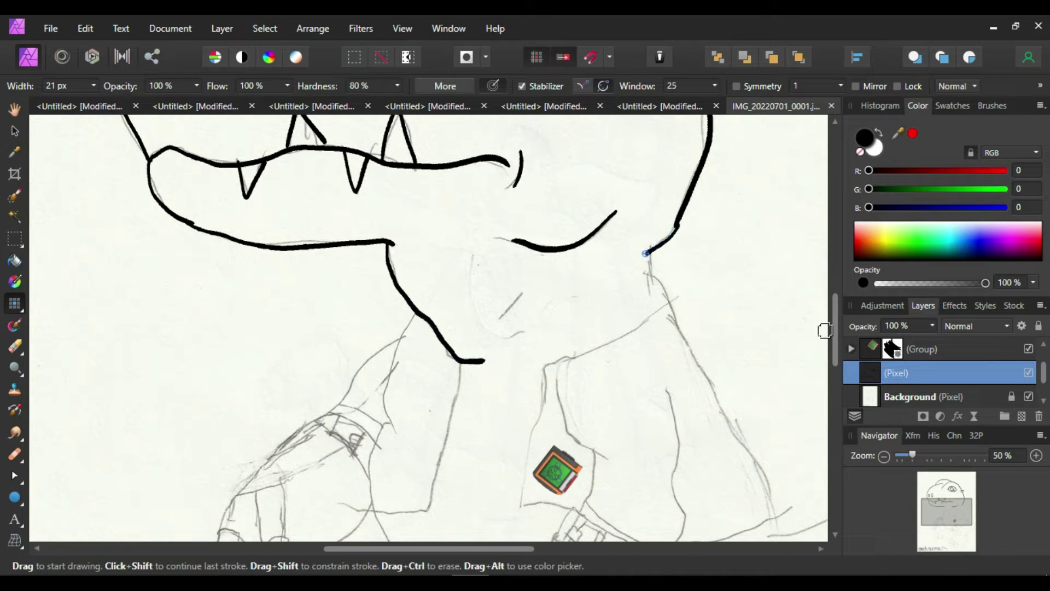
pyautogui.hotkey('ctrl', 'z')
pyautogui.moveTo(676, 224); pyautogui.dragTo(651, 253)
pyautogui.hotkey('ctrl', 'z')
pyautogui.moveTo(678, 218)
pyautogui.mouseDown()
pyautogui.moveTo(648, 255)
pyautogui.moveTo(669, 311)
pyautogui.mouseUp()
pyautogui.click(757, 50)
pyautogui.hotkey('ctrl', 'z')
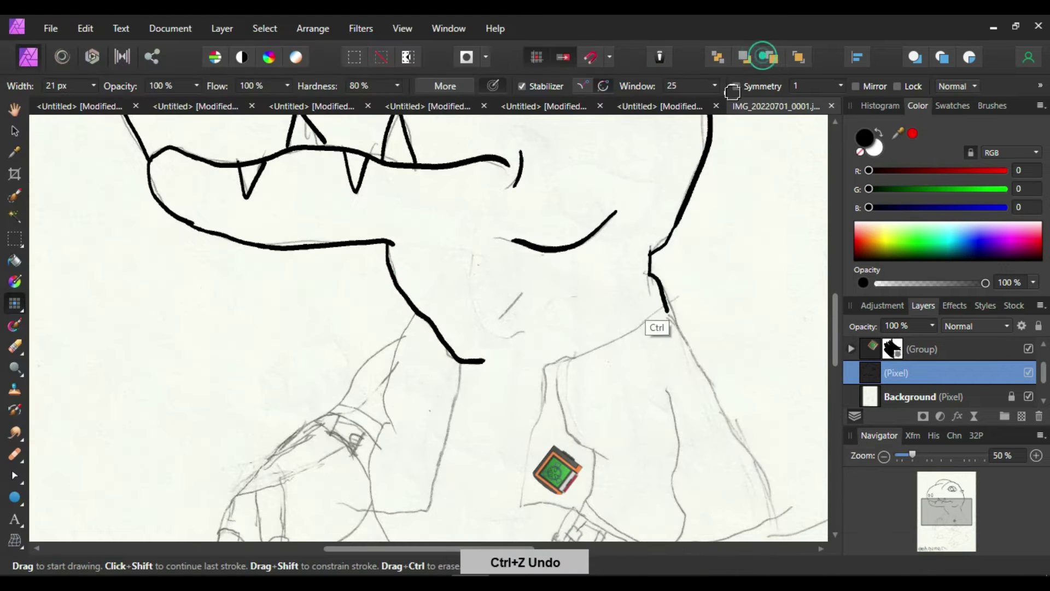
# - Ink the collar line from the shoulder and the near vest panel's front edge and hem around the green badge
pyautogui.moveTo(649, 268)
pyautogui.mouseDown()
pyautogui.moveTo(668, 306)
pyautogui.moveTo(544, 373)
pyautogui.moveTo(524, 506)
pyautogui.moveTo(576, 512)
pyautogui.mouseUp()
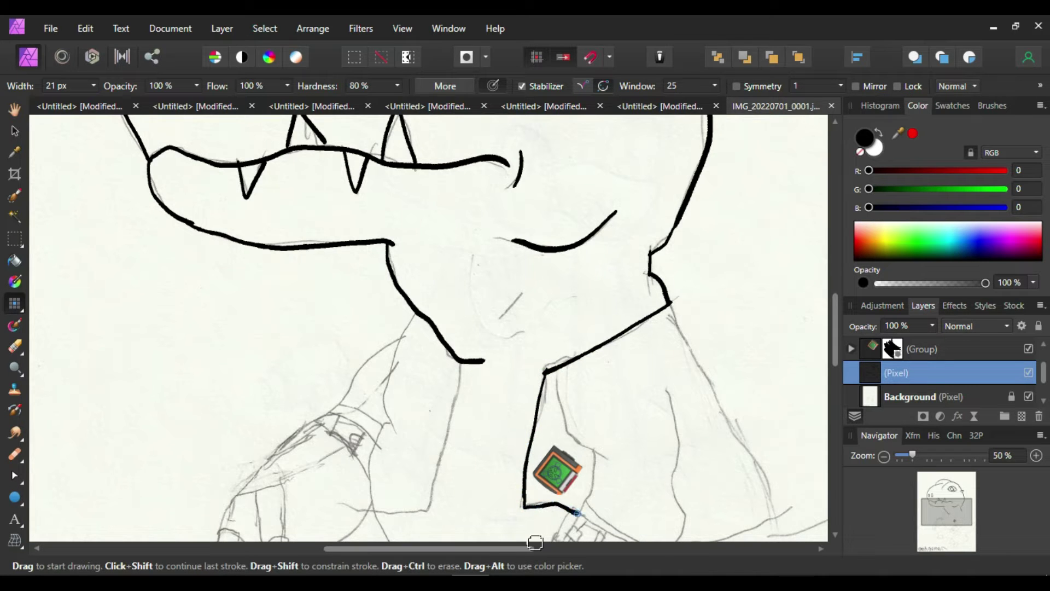
pyautogui.hotkey('ctrl', 'z')
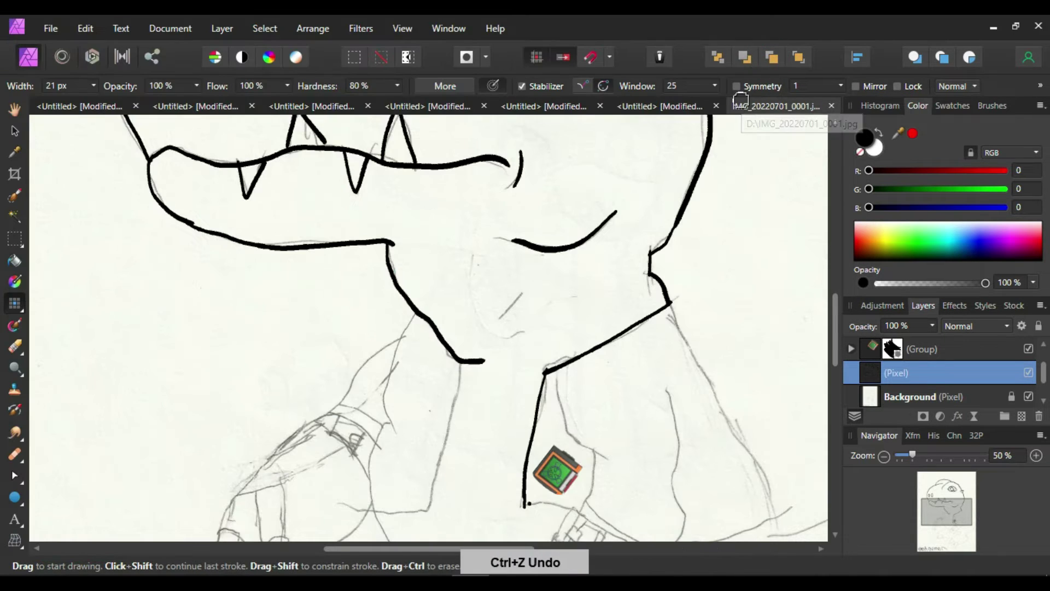
pyautogui.moveTo(553, 501); pyautogui.dragTo(581, 513)
# - Ink the far vest panel's front edge, hem and outer edge down from the neck
pyautogui.moveTo(461, 362)
pyautogui.mouseDown()
pyautogui.moveTo(427, 509)
pyautogui.moveTo(372, 513)
pyautogui.moveTo(386, 419)
pyautogui.mouseUp()
pyautogui.hotkey('ctrl', 'z')
pyautogui.moveTo(419, 313)
pyautogui.mouseDown()
pyautogui.moveTo(384, 400)
pyautogui.moveTo(390, 427)
pyautogui.moveTo(372, 448)
pyautogui.moveTo(373, 525)
pyautogui.mouseUp()
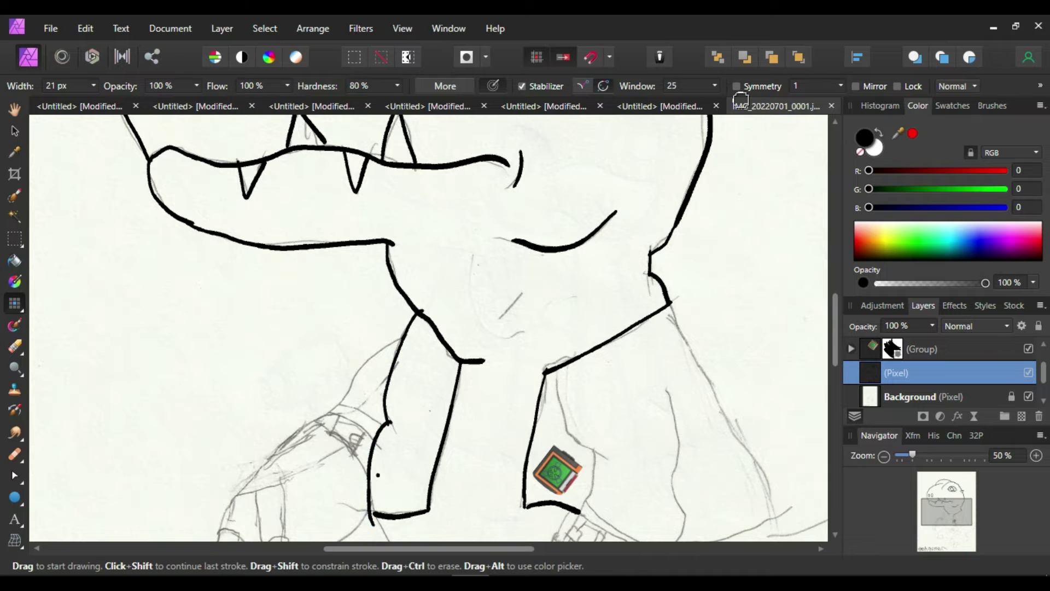
pyautogui.hotkey('ctrl', 'alt', 'd')
pyautogui.click(758, 51)
pyautogui.hotkey('ctrl', 'z')
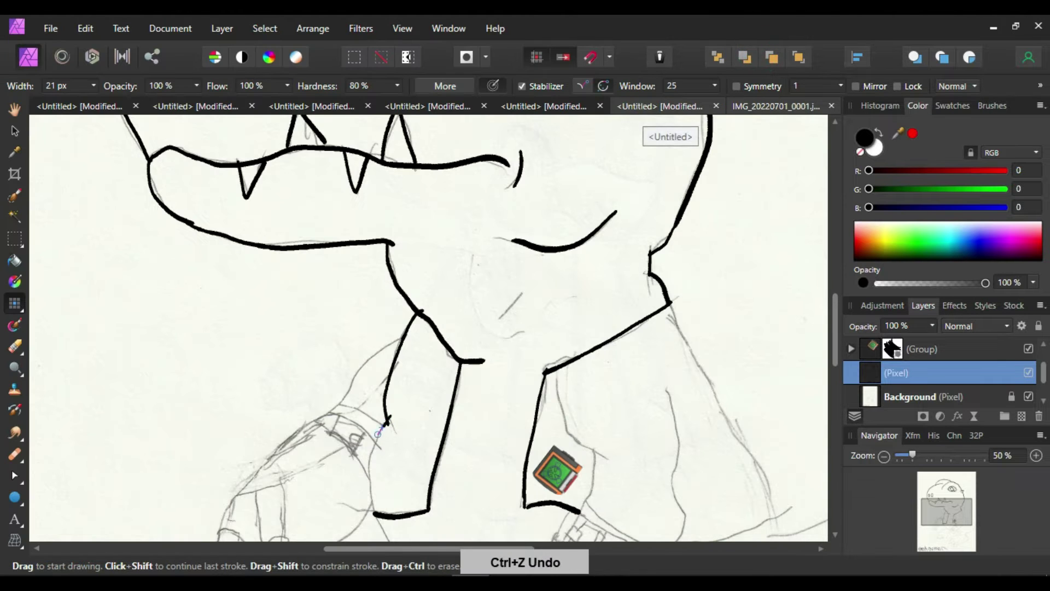
# - Ink the wavy trim lines across the far vest panel, the near panel above the badge and the back panel
pyautogui.moveTo(371, 451); pyautogui.dragTo(418, 477)
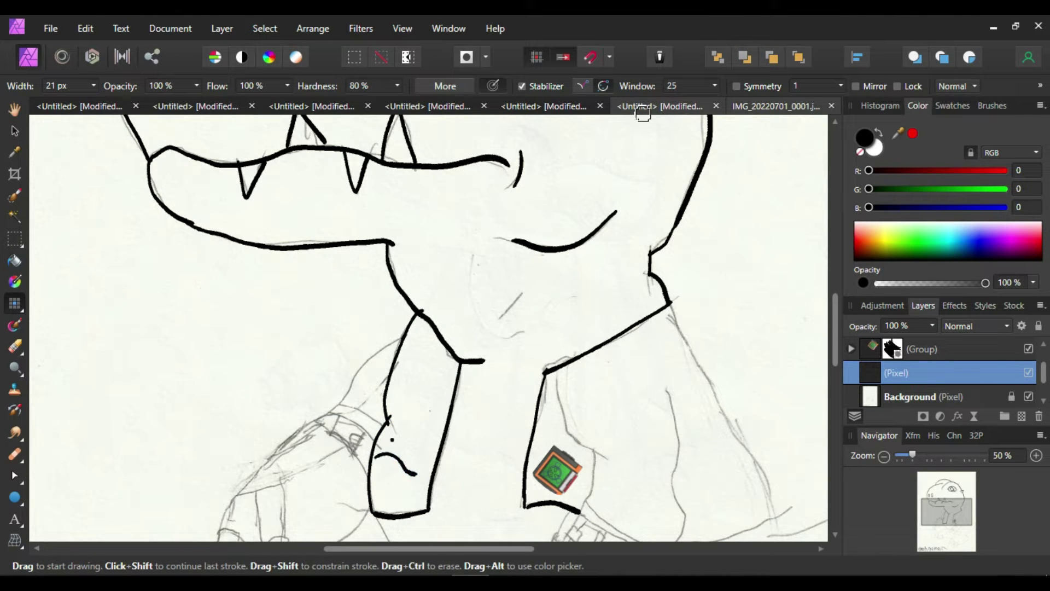
pyautogui.hotkey('ctrl', 'z')
pyautogui.moveTo(372, 442); pyautogui.dragTo(430, 482)
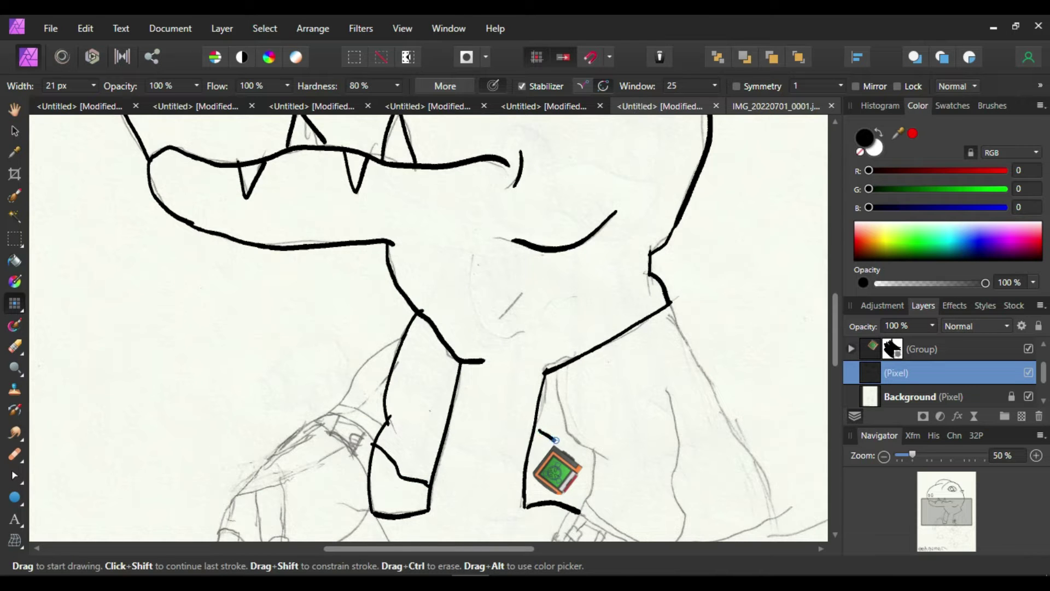
pyautogui.moveTo(578, 456); pyautogui.dragTo(591, 464)
pyautogui.moveTo(679, 471); pyautogui.dragTo(773, 500)
pyautogui.moveTo(664, 390); pyautogui.dragTo(672, 462)
pyautogui.hotkey('ctrl', 'z')
# - Ink the long curved line behind the near arm, from the shoulder area down to the elbow
pyautogui.scroll(-5, 815, 310)
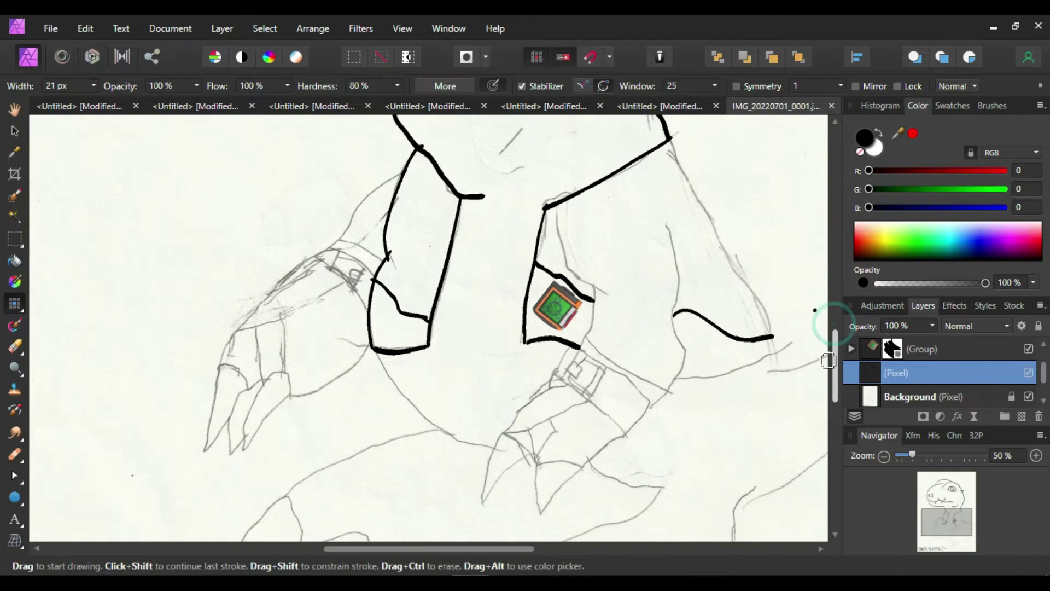
pyautogui.moveTo(668, 227)
pyautogui.mouseDown()
pyautogui.moveTo(685, 342)
pyautogui.moveTo(672, 383)
pyautogui.mouseUp()
pyautogui.hotkey('ctrl', 'z')
pyautogui.moveTo(667, 226)
pyautogui.mouseDown()
pyautogui.moveTo(678, 261)
pyautogui.moveTo(670, 388)
pyautogui.mouseUp()
# - Ink the curved inner line of the near upper arm and the vest panel's side edge next to the green badge
pyautogui.moveTo(554, 216); pyautogui.dragTo(598, 290)
pyautogui.hotkey('ctrl', 'z')
pyautogui.moveTo(556, 217); pyautogui.dragTo(593, 294)
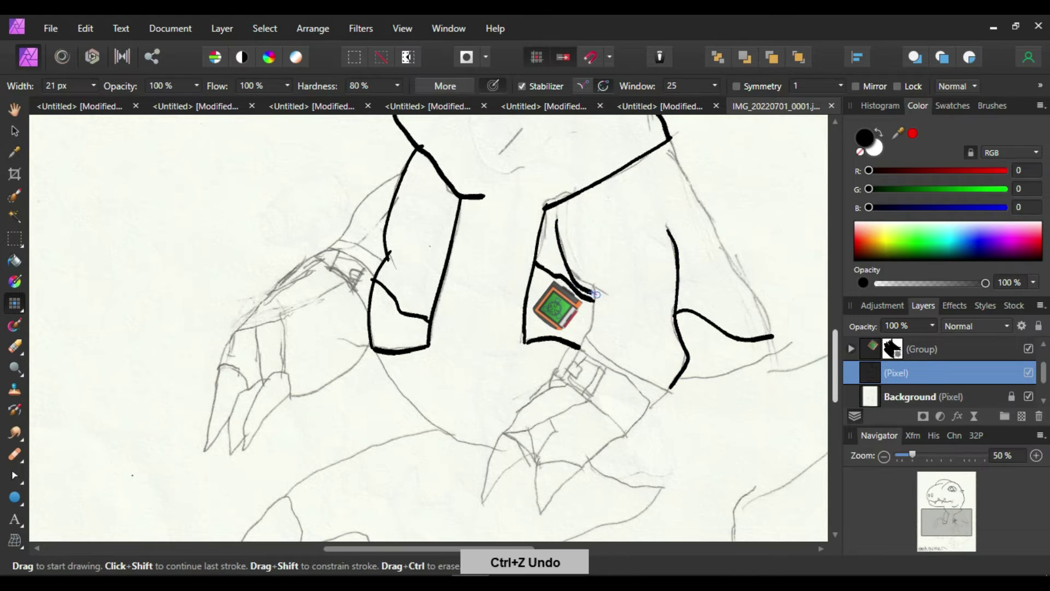
pyautogui.click(761, 50)
pyautogui.hotkey('ctrl', 'z')
pyautogui.moveTo(556, 216)
pyautogui.mouseDown()
pyautogui.moveTo(565, 251)
pyautogui.moveTo(623, 293)
pyautogui.moveTo(579, 345)
pyautogui.mouseUp()
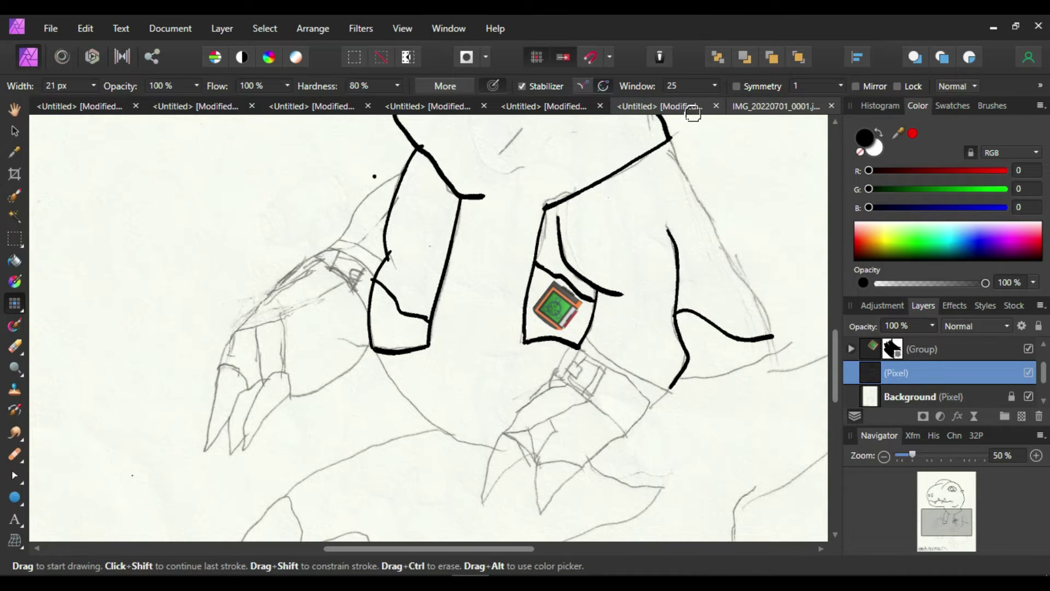
pyautogui.moveTo(394, 171); pyautogui.dragTo(344, 227)
pyautogui.hotkey('ctrl', 'z')
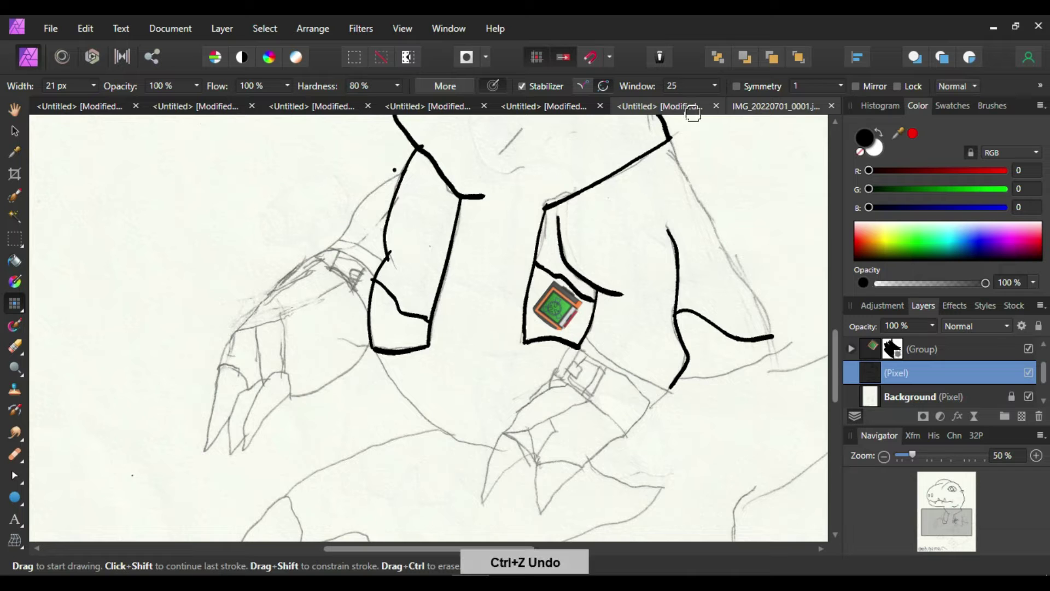
pyautogui.moveTo(401, 174)
pyautogui.mouseDown()
pyautogui.moveTo(350, 216)
pyautogui.moveTo(338, 244)
pyautogui.moveTo(389, 256)
pyautogui.mouseUp()
pyautogui.hotkey('ctrl', 'z')
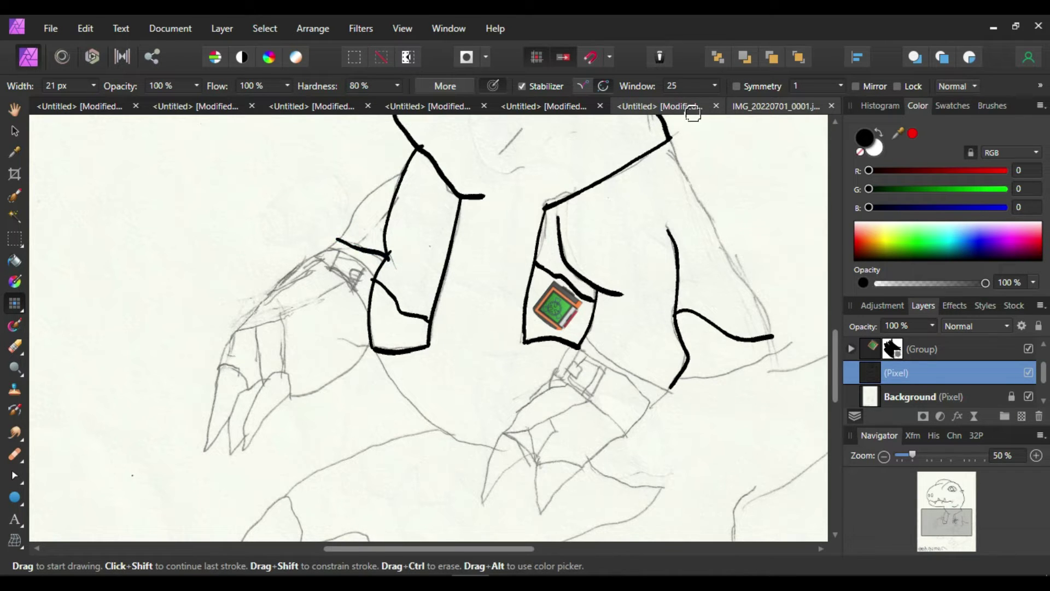
pyautogui.hotkey('ctrl', 'z')
# - Ink the near arm's lower edge to the elbow, and the far upper arm down to the top of the wristband
pyautogui.moveTo(594, 346); pyautogui.dragTo(673, 384)
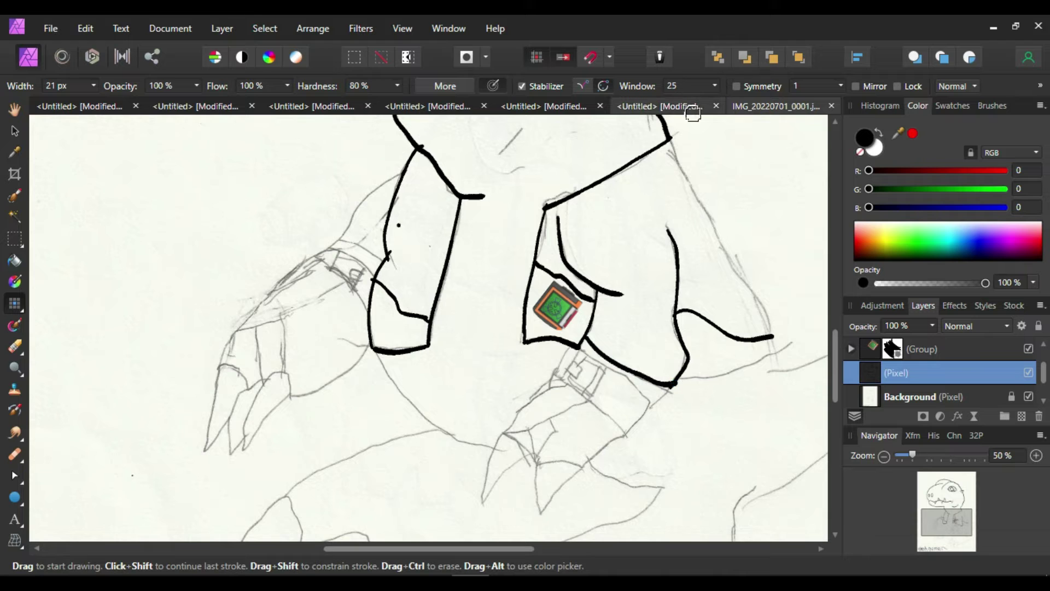
pyautogui.moveTo(385, 259); pyautogui.dragTo(339, 237)
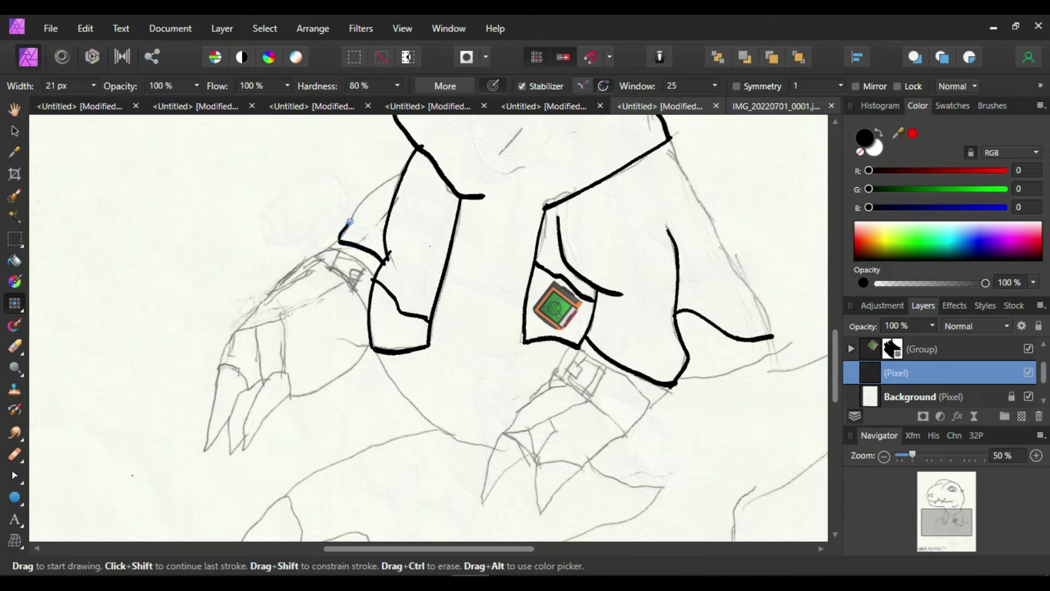
pyautogui.moveTo(362, 197)
pyautogui.mouseDown()
pyautogui.moveTo(405, 171)
pyautogui.moveTo(230, 344)
pyautogui.moveTo(220, 366)
pyautogui.moveTo(248, 391)
pyautogui.mouseUp()
pyautogui.hotkey('ctrl', 'z')
pyautogui.click(750, 47)
pyautogui.hotkey('ctrl', 'z')
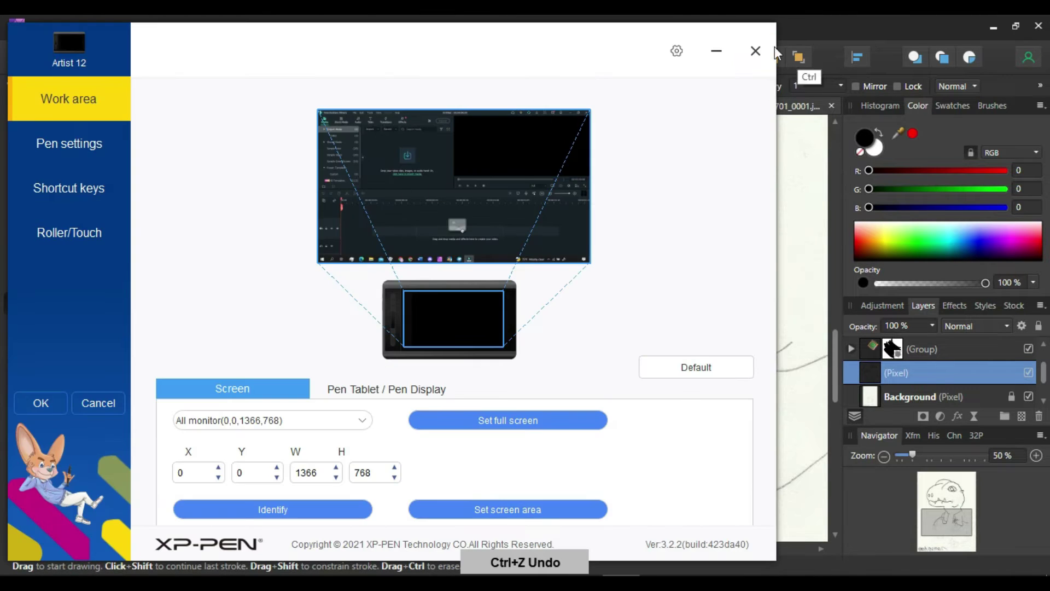
pyautogui.click(751, 49)
pyautogui.hotkey('ctrl', 'z')
pyautogui.hotkey('ctrl', 'z')
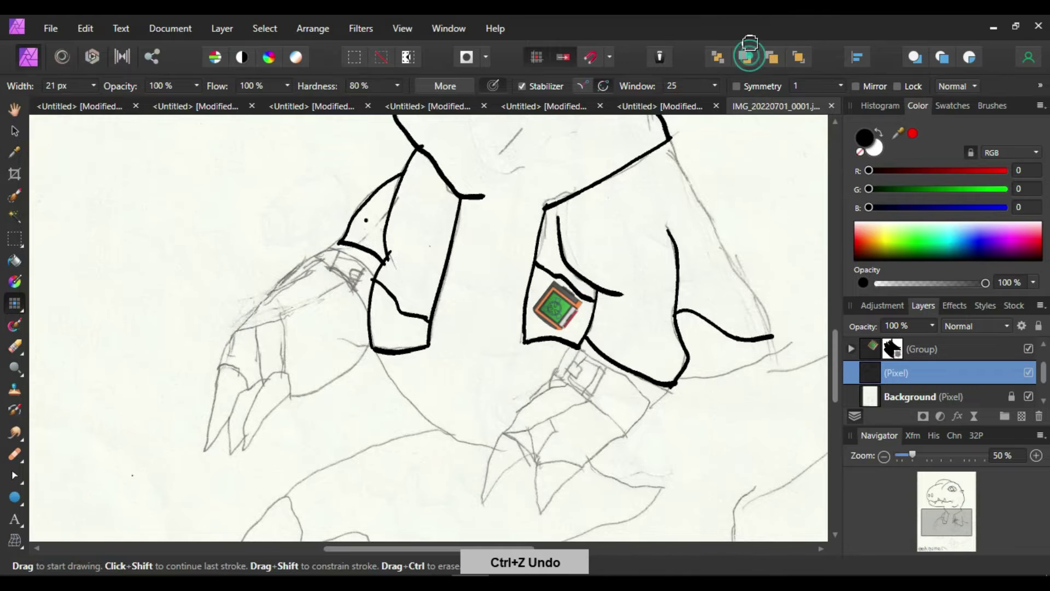
# - Ink the far forearm and hand outline down to the claw bases, plus the lower edge of the wristband
pyautogui.moveTo(340, 242)
pyautogui.mouseDown()
pyautogui.moveTo(236, 330)
pyautogui.moveTo(219, 365)
pyautogui.moveTo(248, 396)
pyautogui.moveTo(264, 380)
pyautogui.moveTo(292, 397)
pyautogui.moveTo(369, 346)
pyautogui.mouseUp()
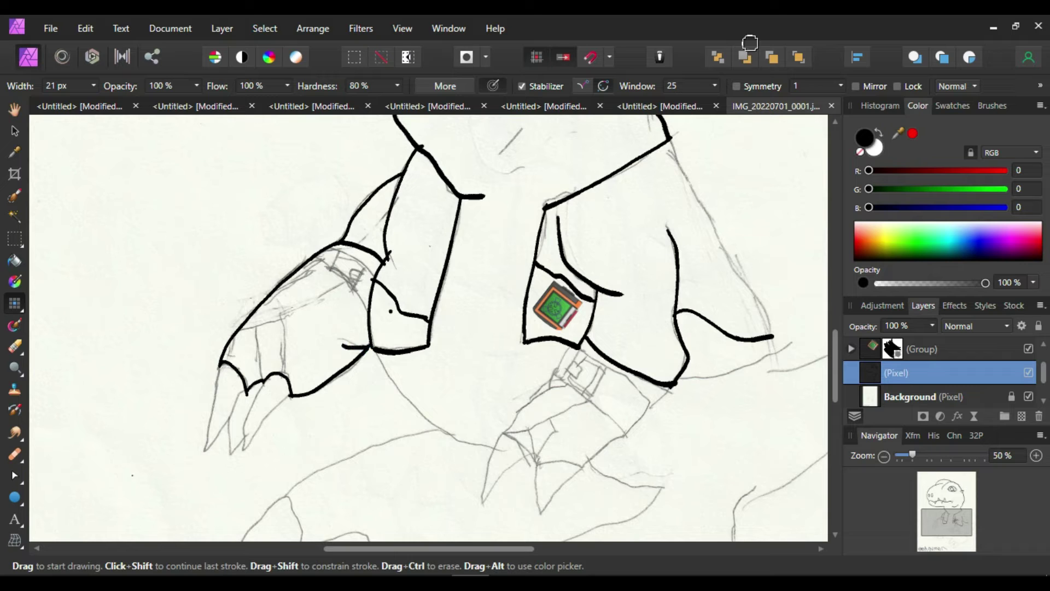
pyautogui.hotkey('ctrl', 'z')
pyautogui.moveTo(347, 283)
pyautogui.mouseDown()
pyautogui.moveTo(314, 255)
pyautogui.moveTo(361, 263)
pyautogui.mouseUp()
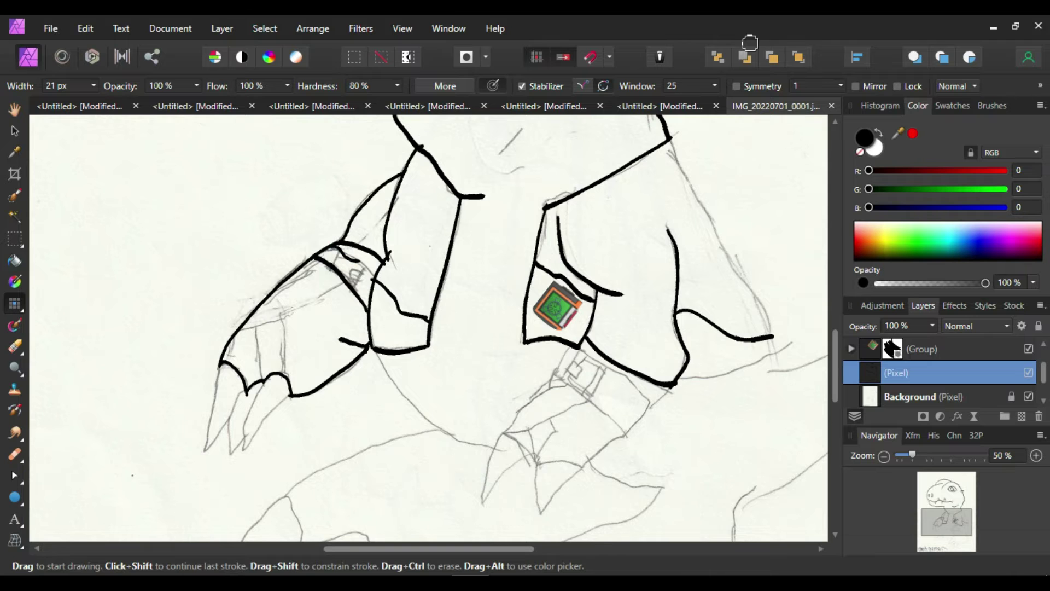
pyautogui.hotkey('ctrl', '-')
pyautogui.hotkey('ctrl', 'z')
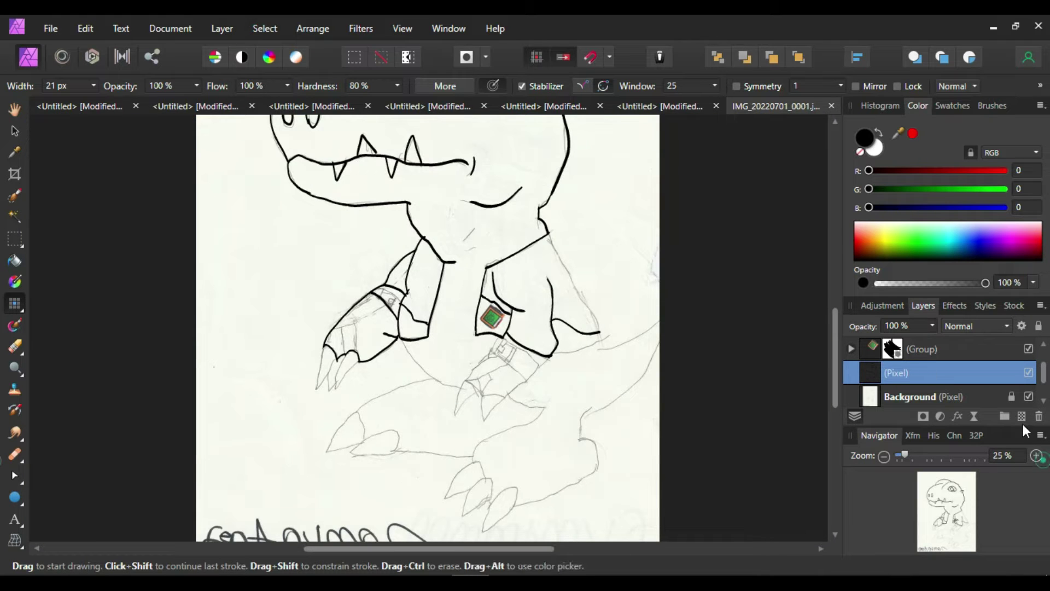
# - Ink the upper edge of the far wristband, redrawing the stroke until it follows the sketch
pyautogui.click(1038, 456)
pyautogui.moveTo(326, 246); pyautogui.dragTo(365, 271)
pyautogui.hotkey('ctrl', 'z')
pyautogui.hotkey('ctrl', '-')
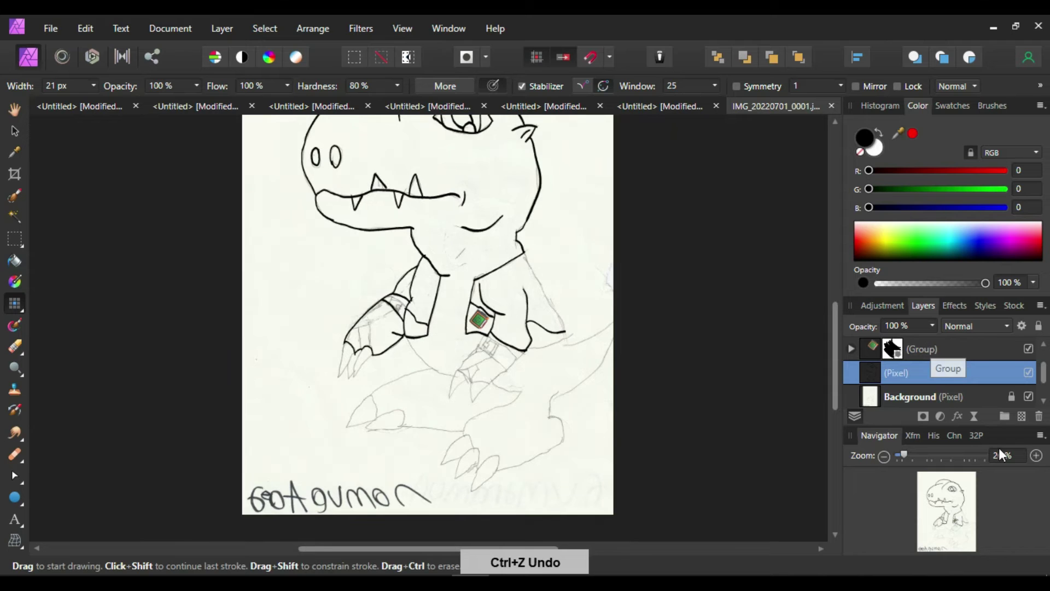
pyautogui.click(1036, 455)
pyautogui.click(1037, 455)
pyautogui.moveTo(335, 247); pyautogui.dragTo(377, 279)
pyautogui.hotkey('ctrl', 'z')
pyautogui.moveTo(328, 248); pyautogui.dragTo(375, 276)
pyautogui.hotkey('ctrl', 'z')
pyautogui.moveTo(329, 245); pyautogui.dragTo(378, 282)
# - Ink the far wristband's buckle, the straps running down the far forearm, and one edge of the finger strap
pyautogui.moveTo(356, 279)
pyautogui.mouseDown()
pyautogui.moveTo(350, 270)
pyautogui.moveTo(360, 274)
pyautogui.moveTo(306, 313)
pyautogui.moveTo(232, 342)
pyautogui.mouseUp()
pyautogui.hotkey('ctrl', 'z')
pyautogui.moveTo(343, 285); pyautogui.dragTo(241, 327)
pyautogui.moveTo(298, 278); pyautogui.dragTo(333, 265)
pyautogui.moveTo(280, 312); pyautogui.dragTo(285, 376)
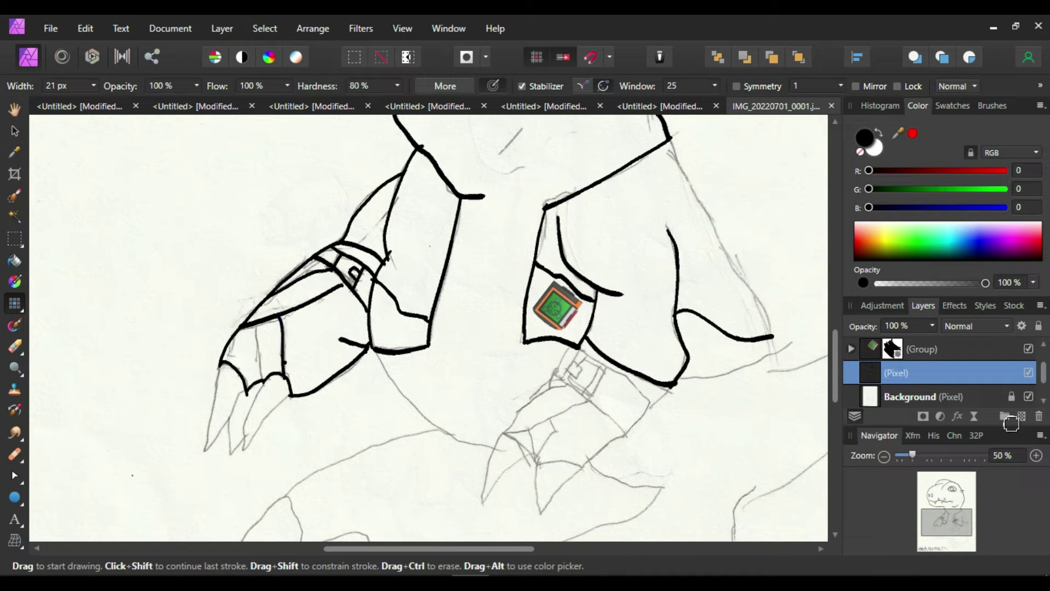
# - Ink the other edge of the far hand's finger strap and the outlines of its three claws
pyautogui.moveTo(257, 326); pyautogui.dragTo(267, 380)
pyautogui.hotkey('ctrl', 'z')
pyautogui.moveTo(256, 327); pyautogui.dragTo(265, 380)
pyautogui.moveTo(264, 377)
pyautogui.mouseDown()
pyautogui.moveTo(245, 446)
pyautogui.moveTo(300, 390)
pyautogui.mouseUp()
pyautogui.moveTo(245, 435)
pyautogui.mouseDown()
pyautogui.moveTo(234, 450)
pyautogui.moveTo(244, 389)
pyautogui.moveTo(207, 444)
pyautogui.moveTo(220, 362)
pyautogui.mouseUp()
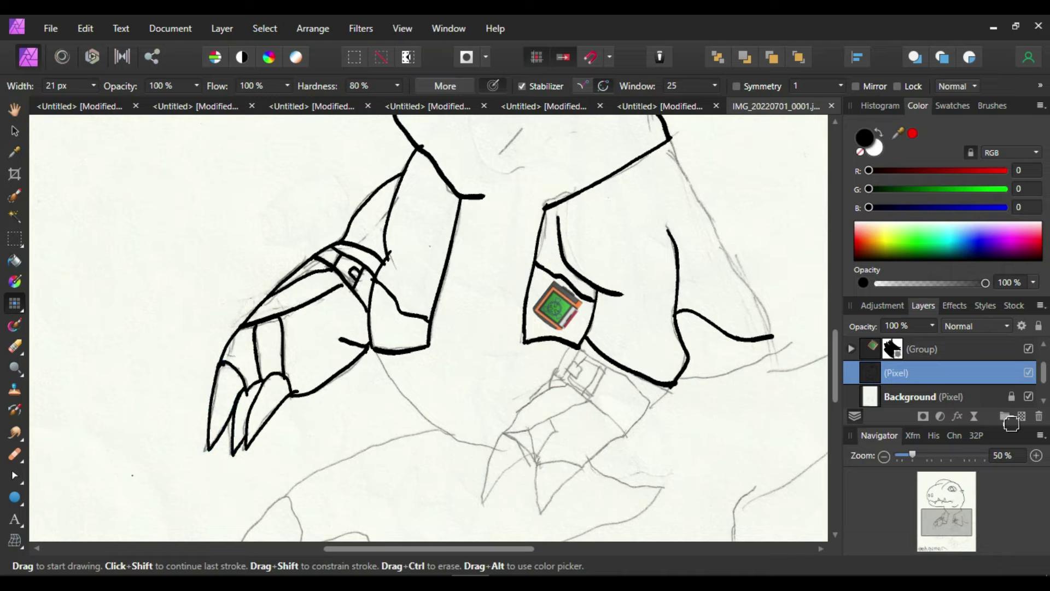
# - Ink the near wristband with its buckle, plus the near hand's lower edge and inner finger lines
pyautogui.moveTo(569, 392)
pyautogui.mouseDown()
pyautogui.moveTo(625, 436)
pyautogui.moveTo(673, 382)
pyautogui.mouseUp()
pyautogui.moveTo(579, 350)
pyautogui.mouseDown()
pyautogui.moveTo(648, 405)
pyautogui.moveTo(610, 413)
pyautogui.mouseUp()
pyautogui.hotkey('ctrl', 'z')
pyautogui.moveTo(572, 348); pyautogui.dragTo(653, 408)
pyautogui.moveTo(605, 374); pyautogui.dragTo(588, 407)
pyautogui.moveTo(583, 356)
pyautogui.mouseDown()
pyautogui.moveTo(570, 375)
pyautogui.moveTo(583, 378)
pyautogui.moveTo(551, 383)
pyautogui.moveTo(554, 433)
pyautogui.moveTo(577, 470)
pyautogui.moveTo(624, 436)
pyautogui.mouseUp()
pyautogui.moveTo(580, 404); pyautogui.dragTo(588, 459)
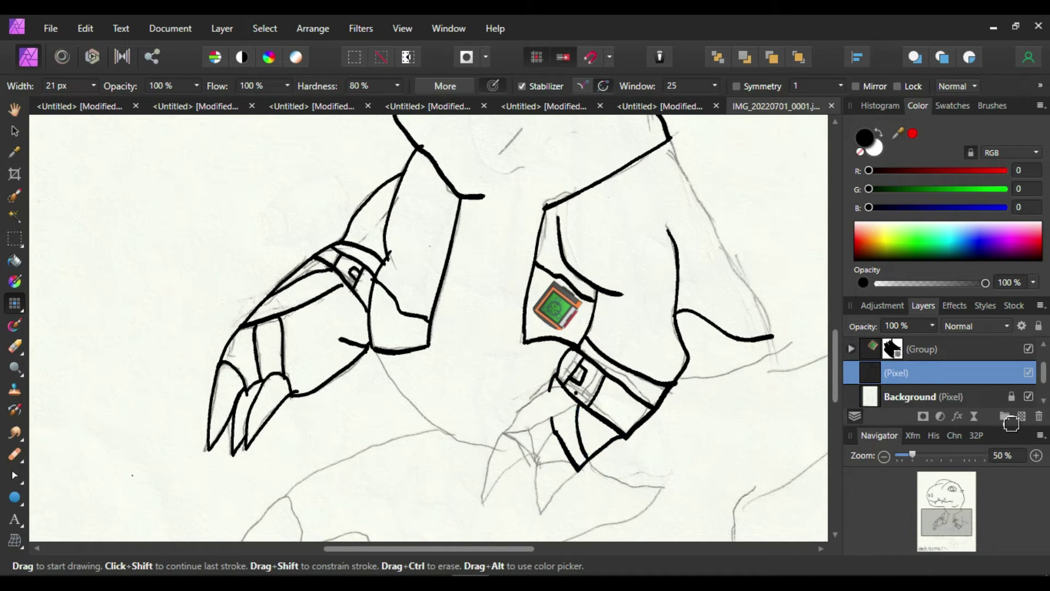
# - Ink the near hand's straps and its two claws, retracing the second claw's side edge
pyautogui.moveTo(580, 403)
pyautogui.mouseDown()
pyautogui.moveTo(507, 434)
pyautogui.moveTo(520, 408)
pyautogui.moveTo(566, 386)
pyautogui.moveTo(554, 370)
pyautogui.moveTo(495, 444)
pyautogui.moveTo(481, 503)
pyautogui.moveTo(534, 459)
pyautogui.moveTo(518, 442)
pyautogui.moveTo(531, 427)
pyautogui.moveTo(535, 463)
pyautogui.moveTo(547, 444)
pyautogui.moveTo(541, 512)
pyautogui.mouseUp()
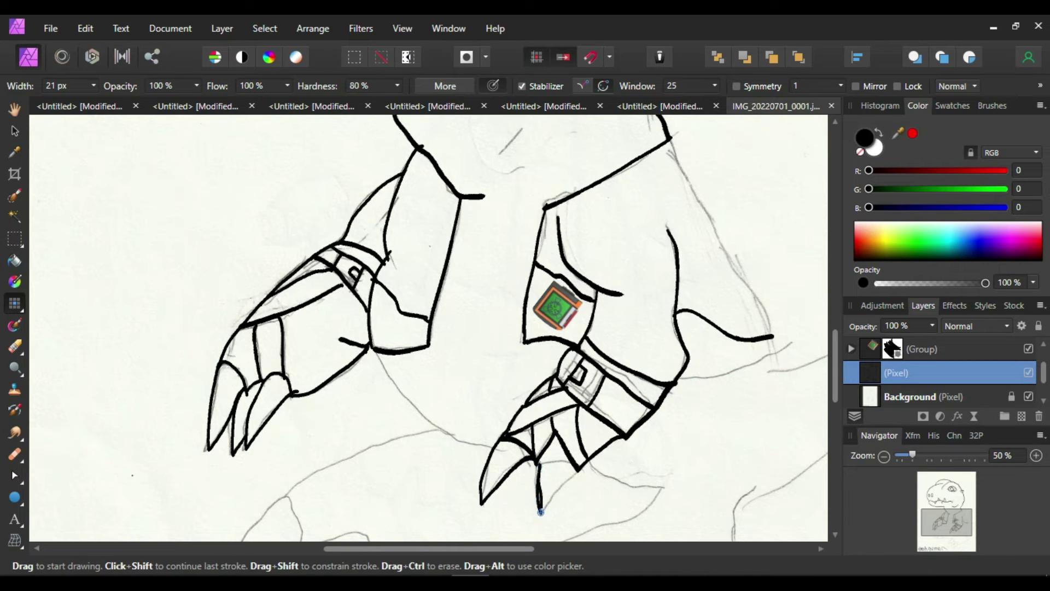
pyautogui.hotkey('ctrl', 'z')
pyautogui.moveTo(535, 462); pyautogui.dragTo(537, 514)
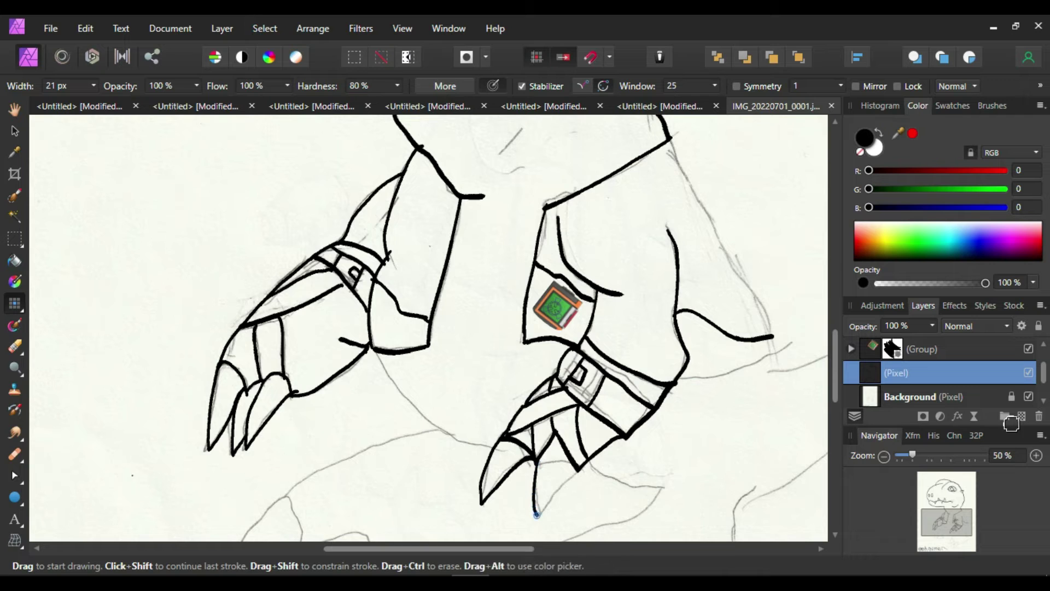
pyautogui.hotkey('ctrl', 'z')
pyautogui.moveTo(535, 463)
pyautogui.mouseDown()
pyautogui.moveTo(541, 514)
pyautogui.moveTo(578, 471)
pyautogui.moveTo(536, 463)
pyautogui.mouseUp()
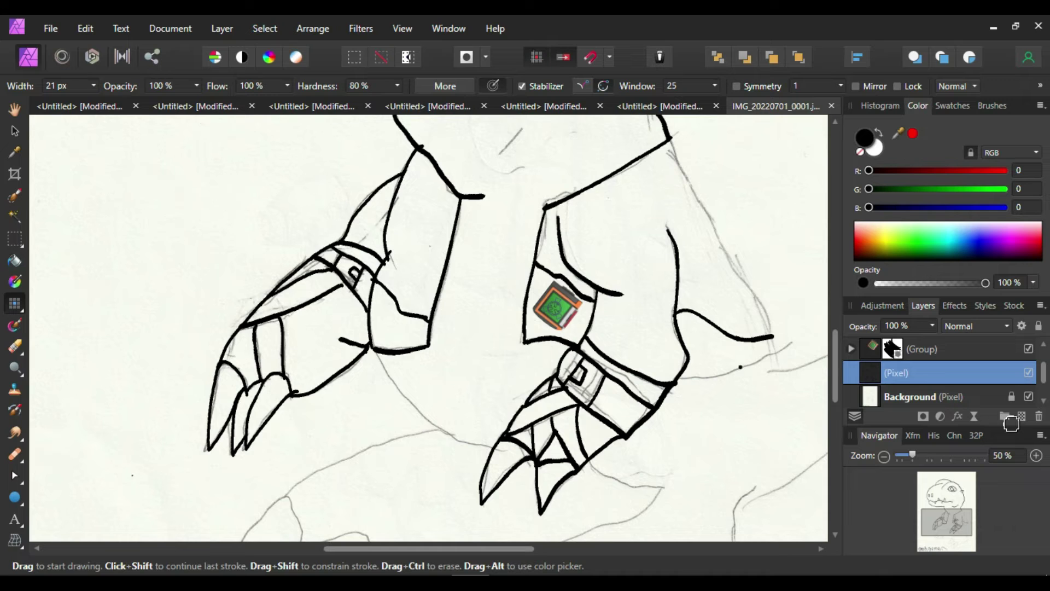
# - Ink the vest's back edge from the neck down to its hem, and both sides of the pointed tail
pyautogui.moveTo(668, 140)
pyautogui.mouseDown()
pyautogui.moveTo(738, 259)
pyautogui.moveTo(772, 348)
pyautogui.moveTo(800, 366)
pyautogui.mouseUp()
pyautogui.hotkey('ctrl', 'z')
pyautogui.moveTo(513, 547); pyautogui.dragTo(588, 543)
pyautogui.moveTo(598, 333)
pyautogui.mouseDown()
pyautogui.moveTo(597, 373)
pyautogui.moveTo(691, 319)
pyautogui.moveTo(634, 447)
pyautogui.moveTo(566, 511)
pyautogui.mouseUp()
pyautogui.moveTo(597, 353); pyautogui.dragTo(495, 382)
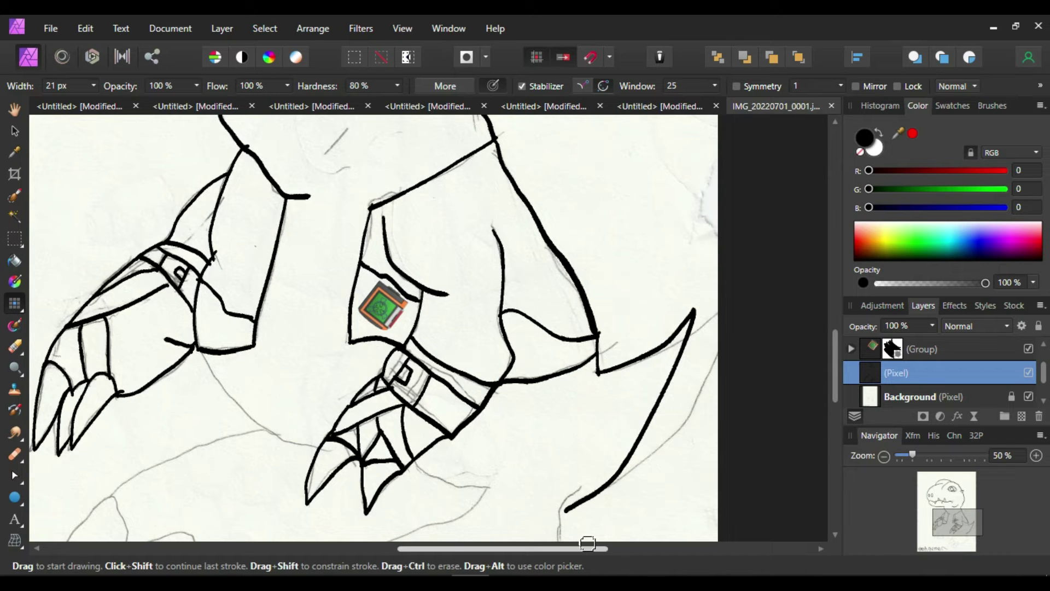
# - Ink the belly curve between the two hands and the short line below the base of the tail
pyautogui.moveTo(200, 356); pyautogui.dragTo(246, 411)
pyautogui.hotkey('ctrl', 'z')
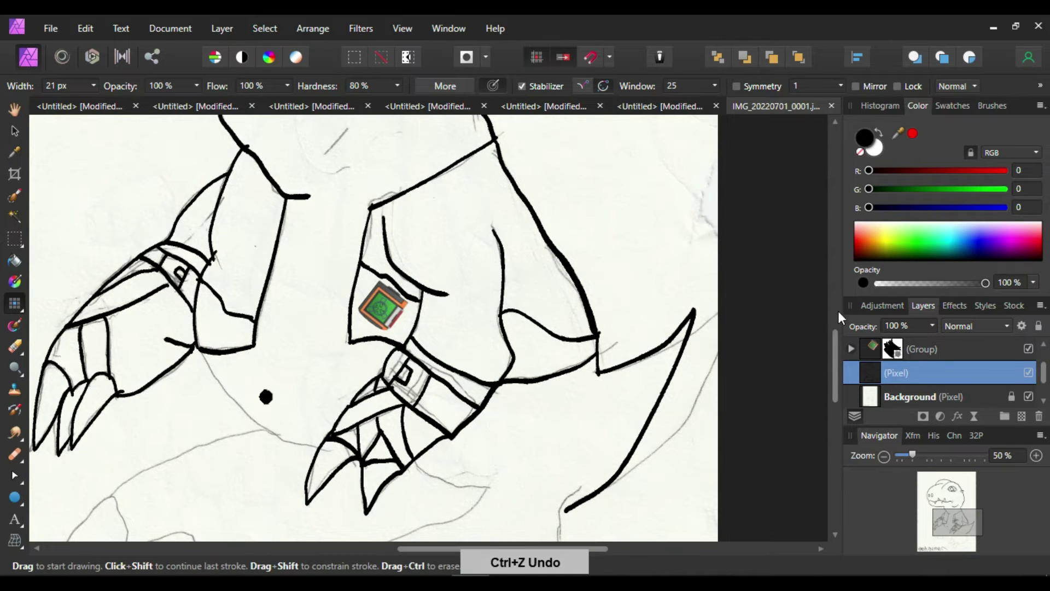
pyautogui.scroll(-5, 834, 386)
pyautogui.moveTo(197, 202)
pyautogui.mouseDown()
pyautogui.moveTo(218, 245)
pyautogui.moveTo(259, 284)
pyautogui.moveTo(322, 306)
pyautogui.mouseUp()
pyautogui.moveTo(562, 373); pyautogui.dragTo(559, 411)
# - Ink the near leg's front line down to the foot, and the far leg's outline with its two toe claws
pyautogui.moveTo(413, 312)
pyautogui.mouseDown()
pyautogui.moveTo(418, 331)
pyautogui.moveTo(490, 351)
pyautogui.moveTo(346, 437)
pyautogui.moveTo(348, 446)
pyautogui.mouseUp()
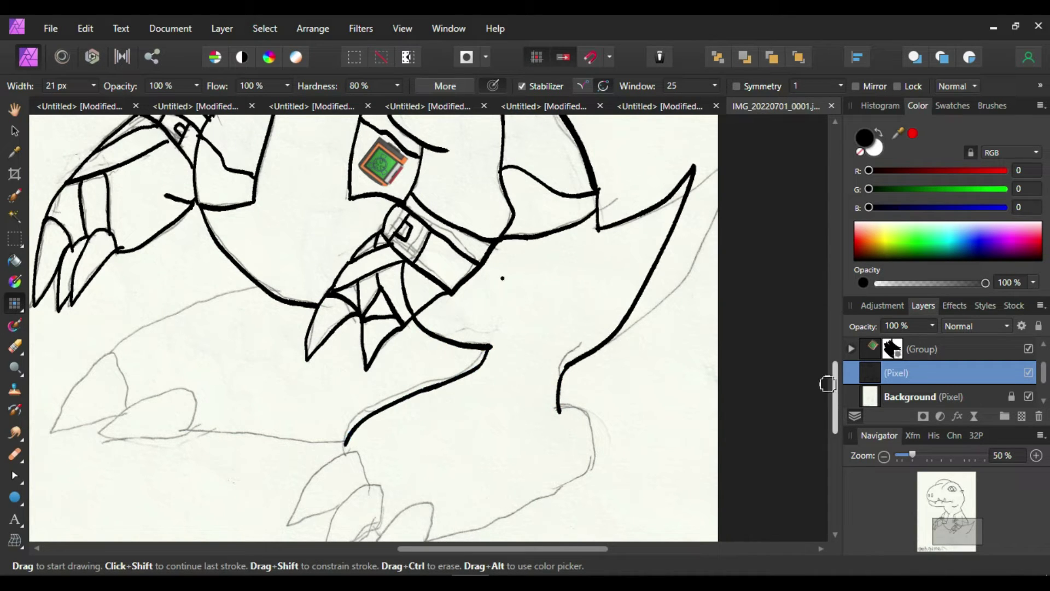
pyautogui.hotkey('ctrl', 'z')
pyautogui.moveTo(489, 345)
pyautogui.mouseDown()
pyautogui.moveTo(467, 369)
pyautogui.moveTo(373, 414)
pyautogui.mouseUp()
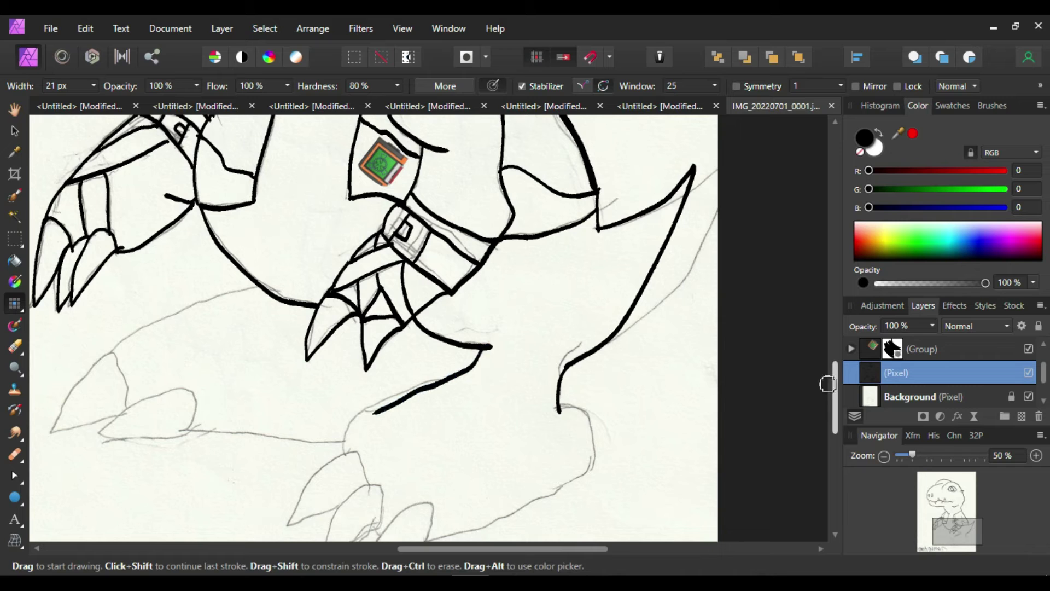
pyautogui.hotkey('ctrl', 'z')
pyautogui.moveTo(479, 351)
pyautogui.mouseDown()
pyautogui.moveTo(465, 372)
pyautogui.moveTo(369, 420)
pyautogui.mouseUp()
pyautogui.hotkey('ctrl', 'z')
pyautogui.moveTo(485, 350)
pyautogui.mouseDown()
pyautogui.moveTo(468, 367)
pyautogui.moveTo(395, 398)
pyautogui.mouseUp()
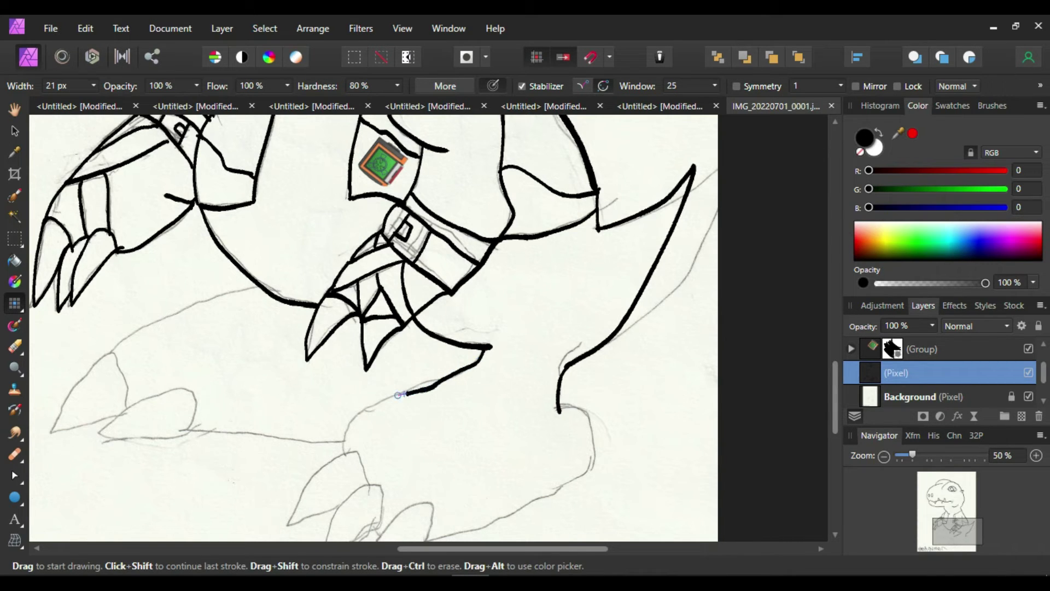
pyautogui.hotkey('ctrl', 'z')
pyautogui.moveTo(482, 350)
pyautogui.mouseDown()
pyautogui.moveTo(366, 412)
pyautogui.moveTo(343, 448)
pyautogui.moveTo(186, 426)
pyautogui.moveTo(194, 394)
pyautogui.moveTo(162, 388)
pyautogui.moveTo(125, 410)
pyautogui.moveTo(107, 355)
pyautogui.moveTo(152, 323)
pyautogui.moveTo(260, 285)
pyautogui.mouseUp()
pyautogui.moveTo(109, 352)
pyautogui.mouseDown()
pyautogui.moveTo(47, 439)
pyautogui.moveTo(130, 410)
pyautogui.moveTo(106, 432)
pyautogui.moveTo(102, 461)
pyautogui.moveTo(127, 443)
pyautogui.moveTo(194, 430)
pyautogui.mouseUp()
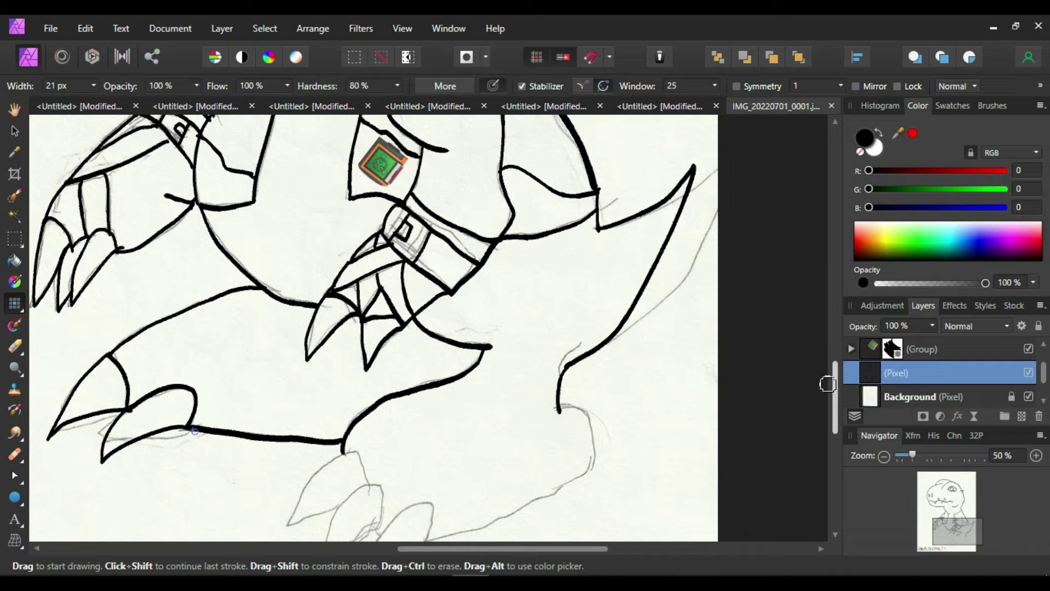
# - Ink the near foot's rounded heel and sole, plus its three toe claws
pyautogui.scroll(-3, 835, 399)
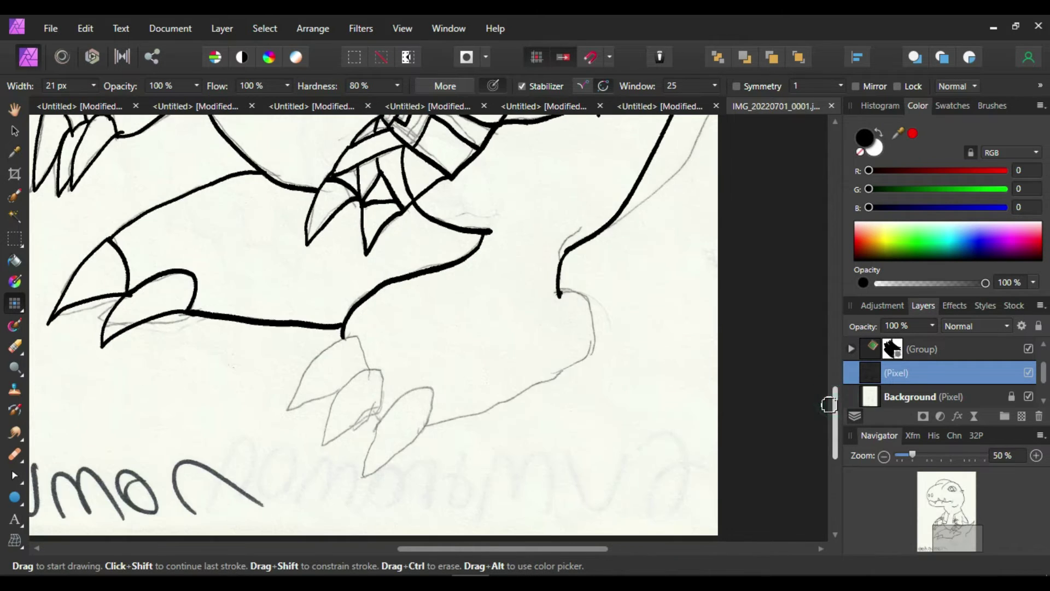
pyautogui.moveTo(569, 288)
pyautogui.mouseDown()
pyautogui.moveTo(589, 350)
pyautogui.moveTo(482, 409)
pyautogui.moveTo(427, 427)
pyautogui.moveTo(430, 400)
pyautogui.moveTo(372, 418)
pyautogui.moveTo(383, 385)
pyautogui.moveTo(362, 372)
pyautogui.moveTo(338, 394)
pyautogui.mouseUp()
pyautogui.moveTo(372, 369); pyautogui.dragTo(343, 337)
pyautogui.hotkey('ctrl', 'z')
pyautogui.moveTo(372, 371)
pyautogui.mouseDown()
pyautogui.moveTo(351, 339)
pyautogui.moveTo(287, 395)
pyautogui.moveTo(283, 415)
pyautogui.moveTo(339, 390)
pyautogui.moveTo(327, 454)
pyautogui.moveTo(369, 410)
pyautogui.moveTo(379, 420)
pyautogui.moveTo(367, 481)
pyautogui.moveTo(433, 422)
pyautogui.mouseUp()
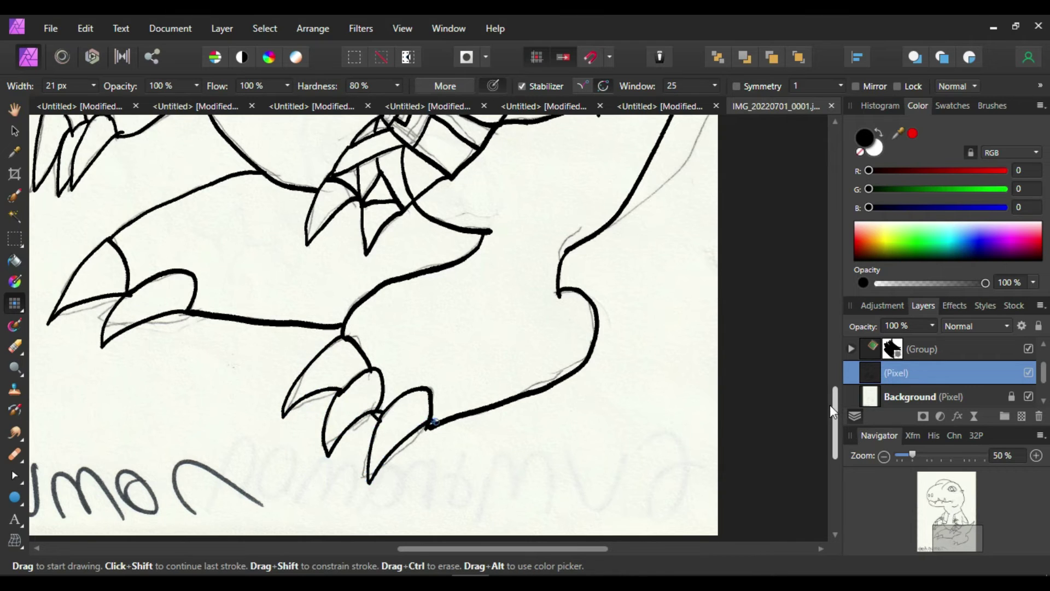
# - Hide the scanned Background layer and show the group containing the reference character images
pyautogui.click(884, 456)
pyautogui.click(884, 455)
pyautogui.moveTo(835, 351); pyautogui.dragTo(896, 310)
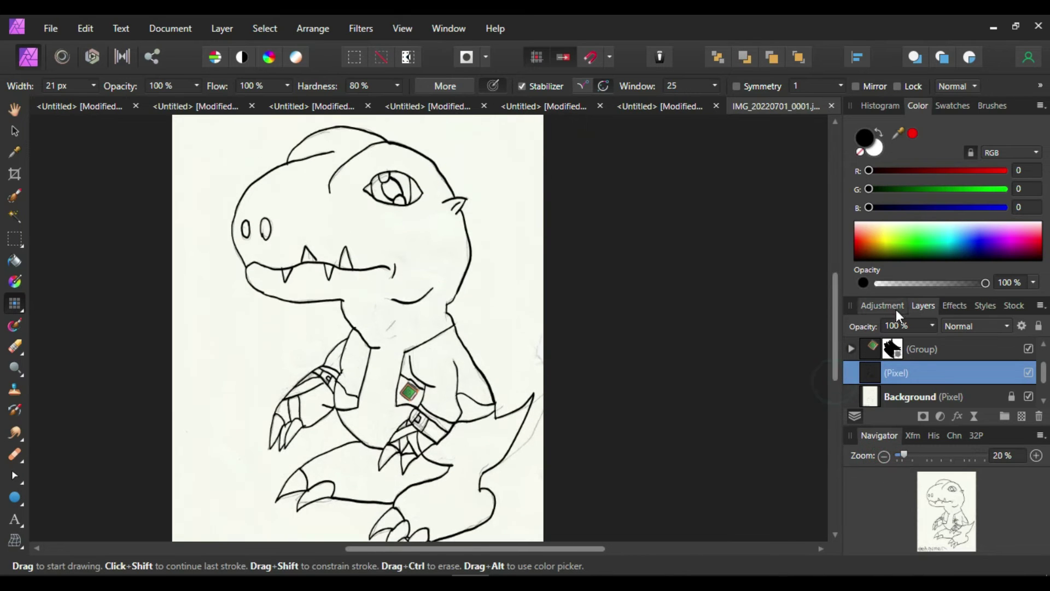
pyautogui.scroll(-1, 1034, 410)
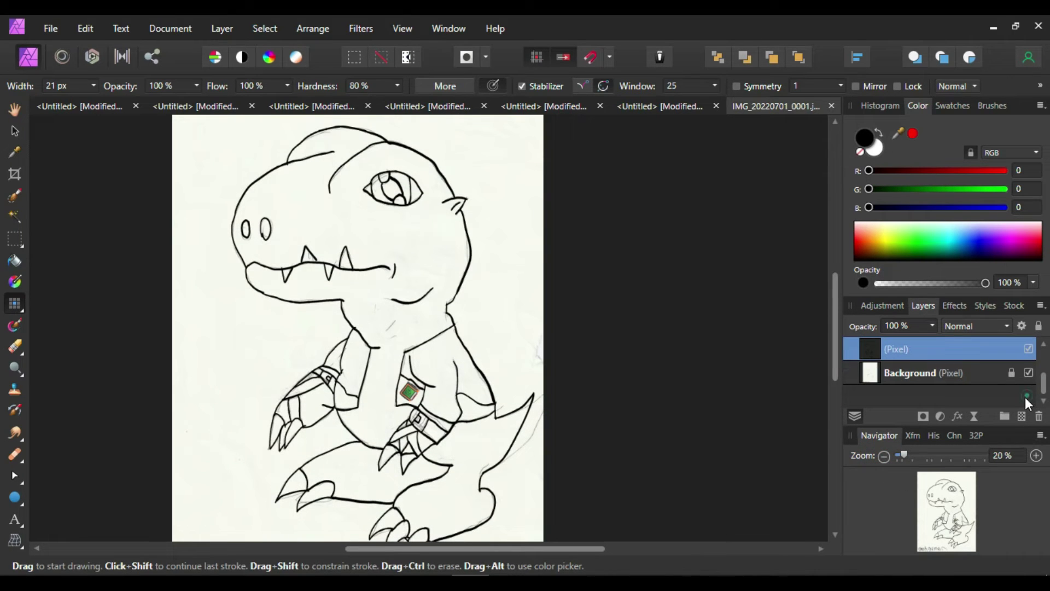
pyautogui.click(1029, 373)
pyautogui.click(1030, 373)
pyautogui.click(1030, 373)
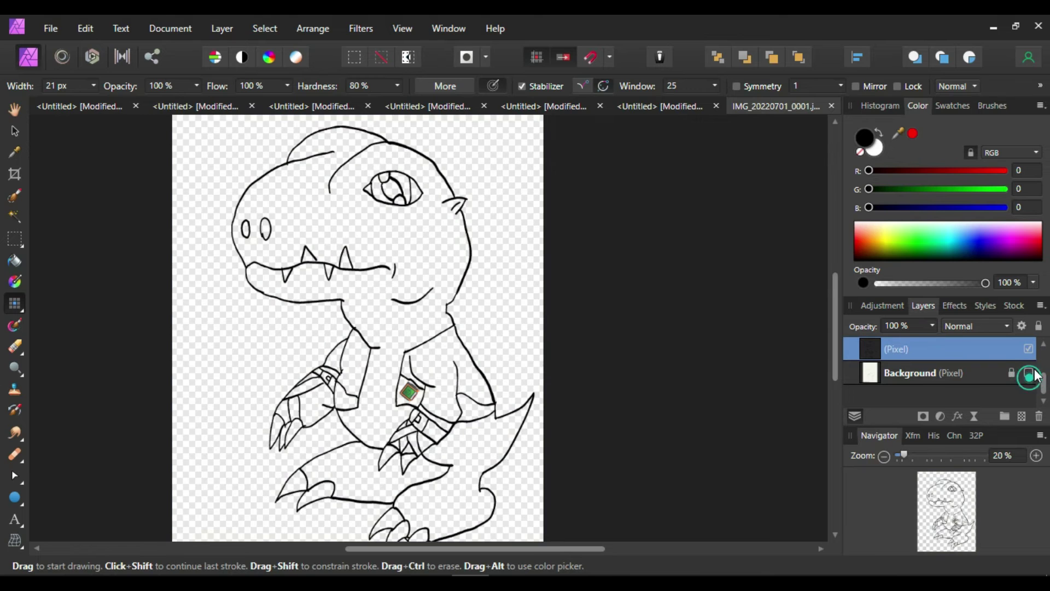
pyautogui.scroll(2, 1045, 358)
pyautogui.click(1028, 348)
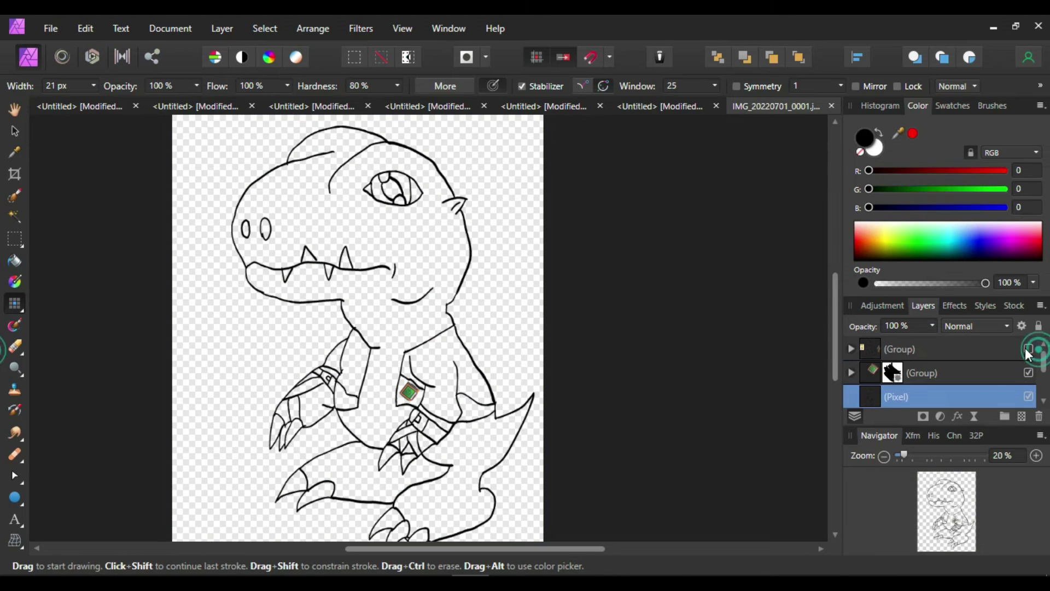
# - Sample the yellow (255, 211, 71) from the dinosaur reference image and try flood-filling the head and body with it
pyautogui.press('i')
pyautogui.click(206, 147)
pyautogui.moveTo(200, 148); pyautogui.dragTo(206, 152)
pyautogui.click(15, 260)
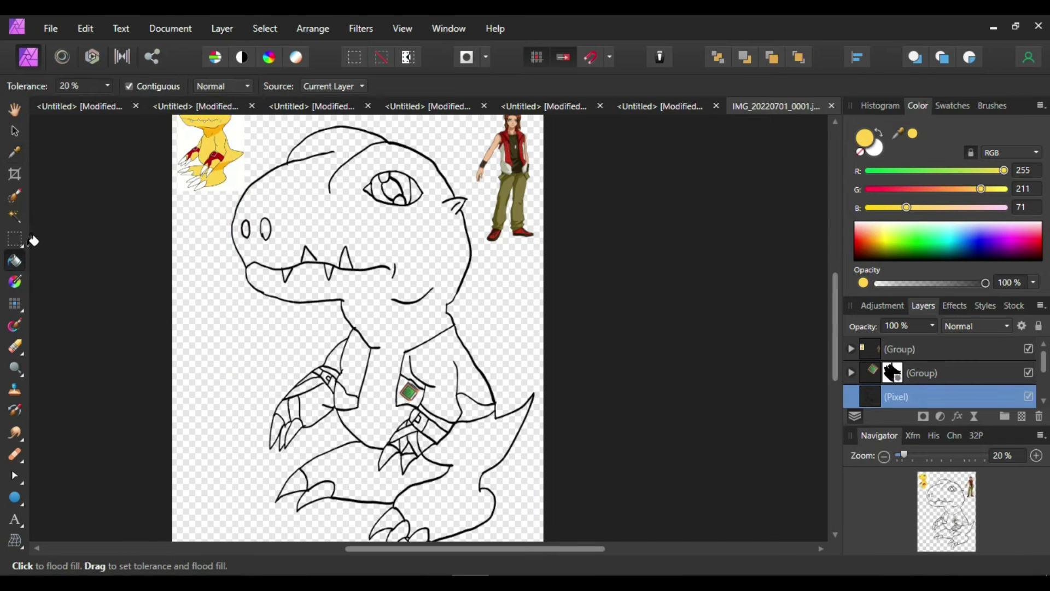
pyautogui.click(350, 230)
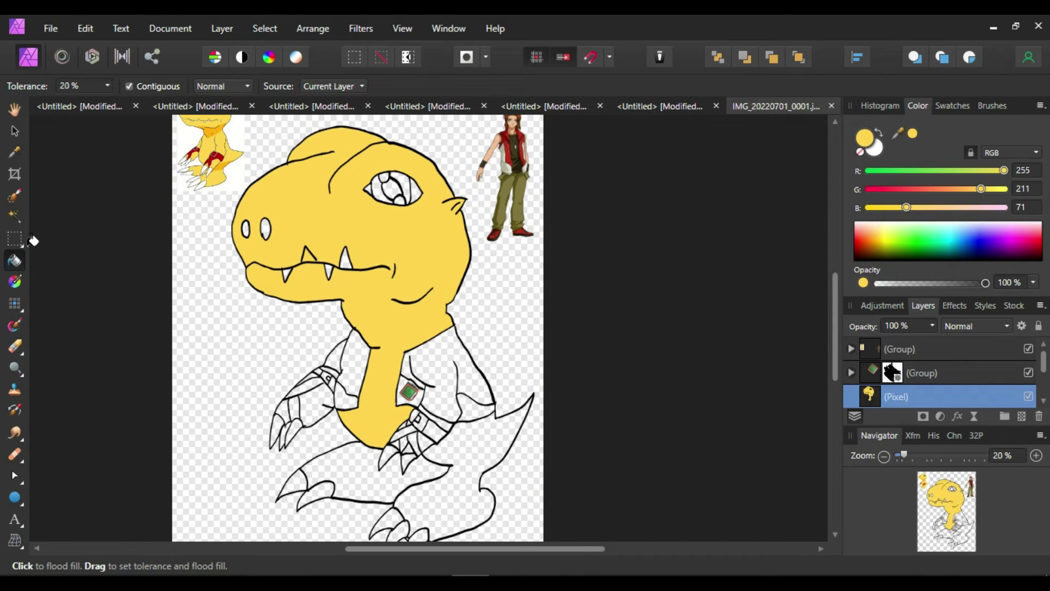
pyautogui.hotkey('ctrl', 'z')
# - Set black as the primary colour and the sampled yellow (255, 211, 71) as the secondary colour
pyautogui.click(24, 304)
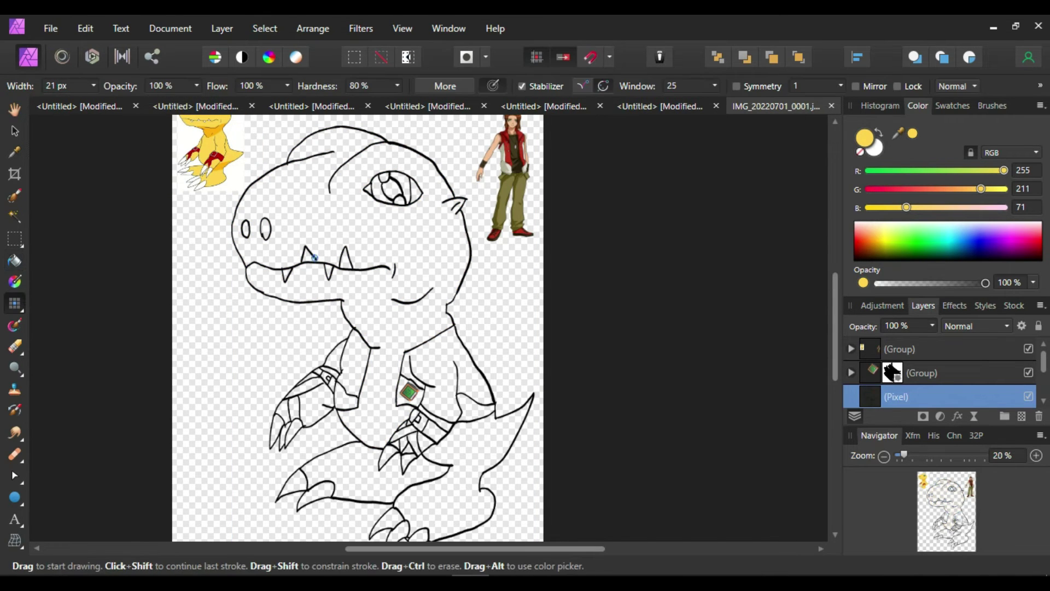
pyautogui.hotkey('ctrl', 'z')
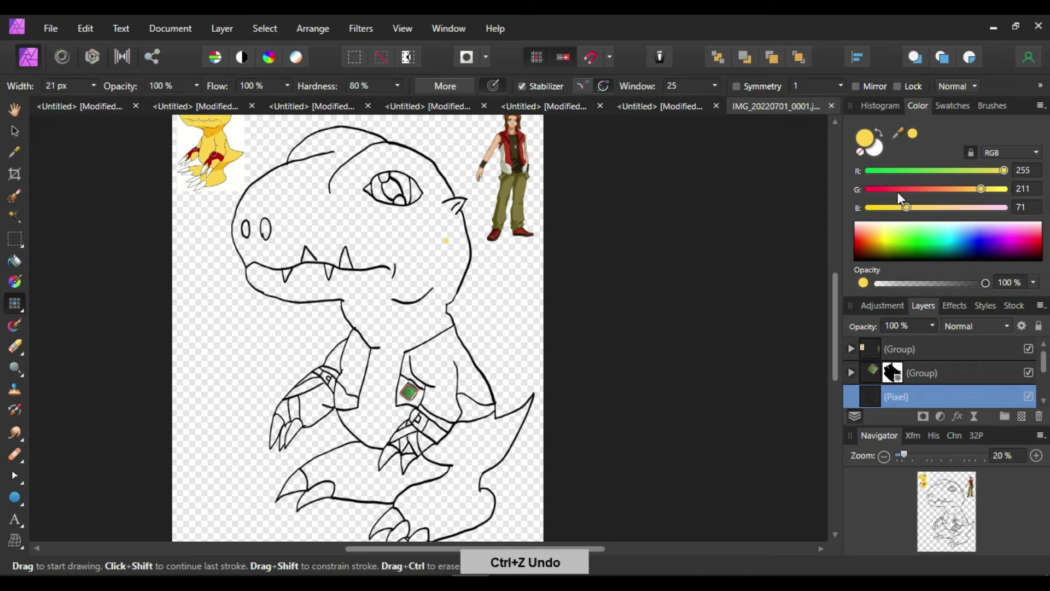
pyautogui.click(908, 260)
pyautogui.click(15, 153)
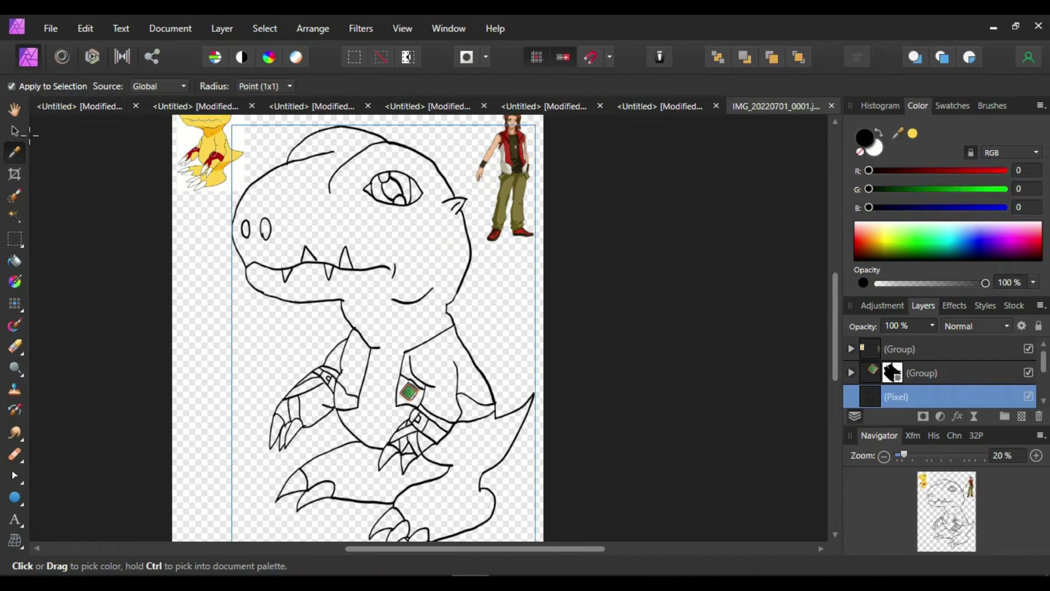
pyautogui.click(876, 148)
pyautogui.click(912, 133)
pyautogui.click(868, 137)
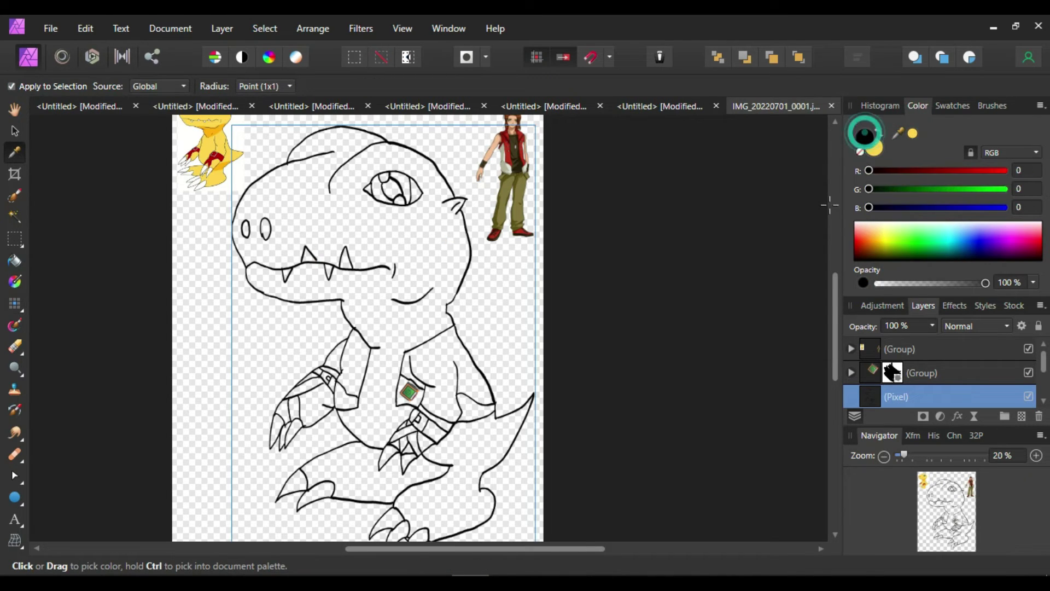
# - Close the gap in the first upper tooth's outline with black using the Pixel tool
pyautogui.click(15, 306)
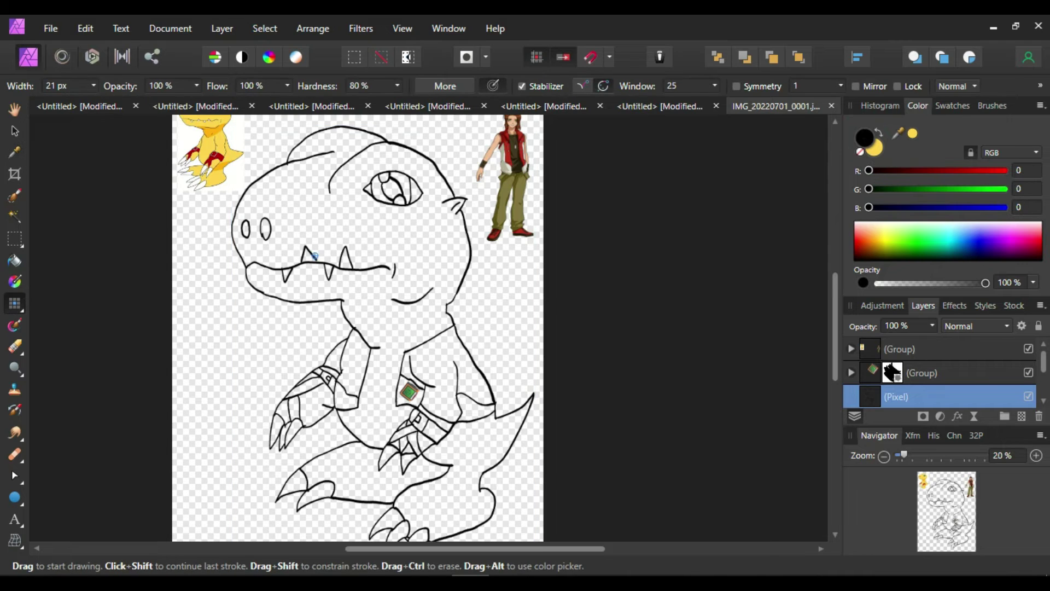
pyautogui.hotkey('ctrl', 'z')
pyautogui.scroll(1, 428, 331)
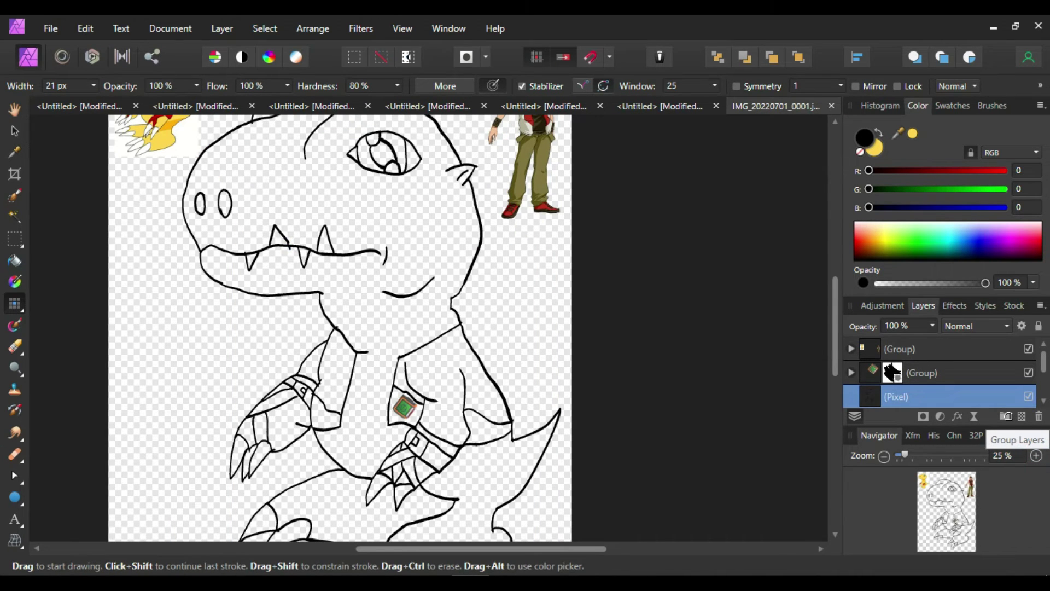
pyautogui.hotkey('ctrl', 'z')
# - Flood-fill the head, body, legs, tail and hands with yellow at 1% tolerance, patching the far hand's outline before refilling it
pyautogui.click(24, 261)
pyautogui.click(875, 149)
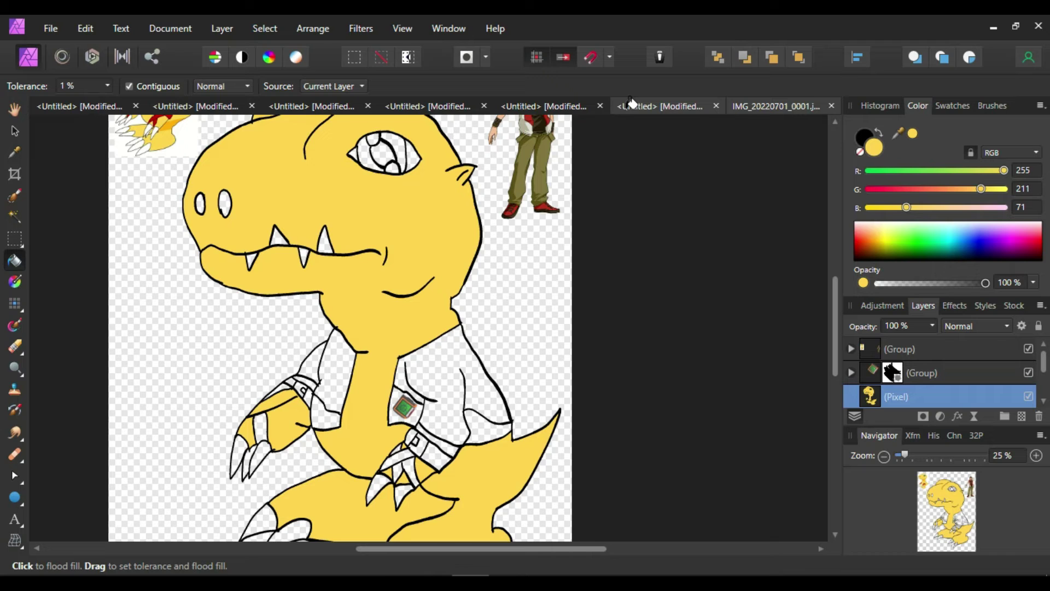
pyautogui.hotkey('ctrl', 'z')
pyautogui.hotkey('ctrl', 'z')
pyautogui.click(15, 304)
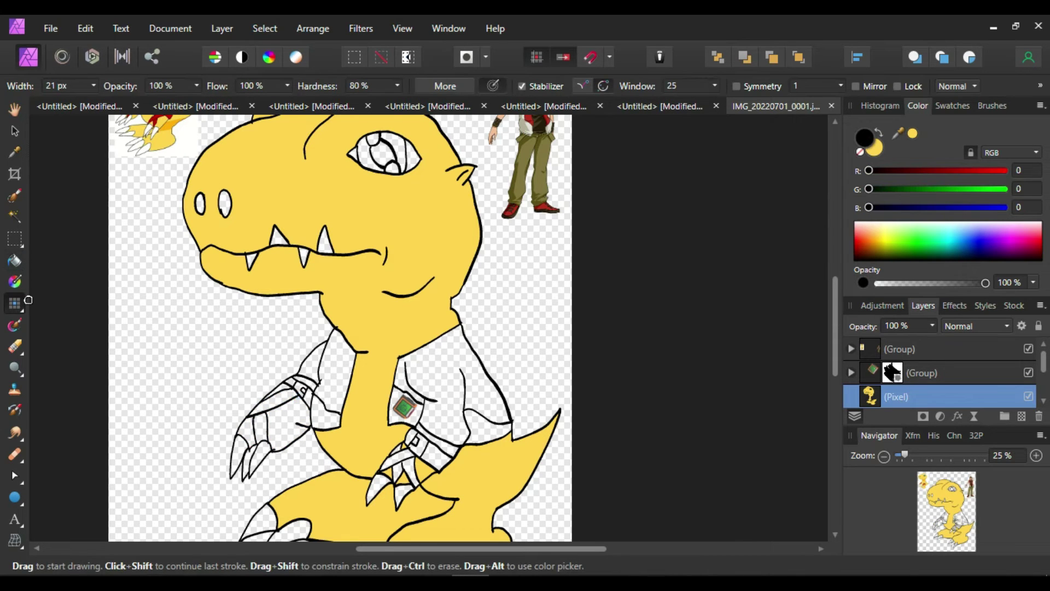
pyautogui.click(14, 261)
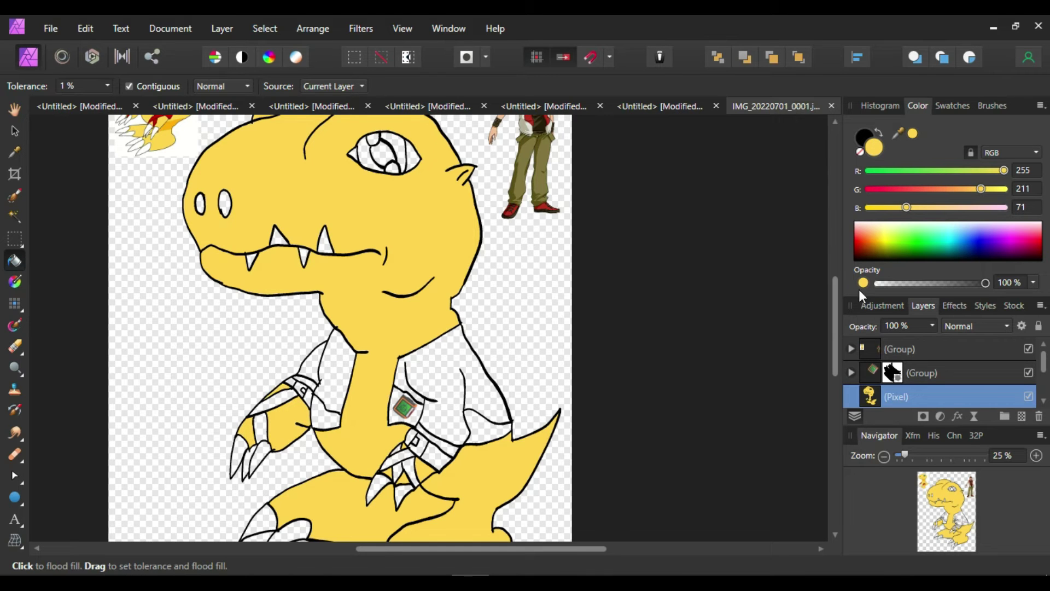
# - Erase the near hand's two inner finger-strap lines and switch the drawing colour back to black
pyautogui.moveTo(836, 333); pyautogui.dragTo(834, 318)
pyautogui.click(15, 303)
pyautogui.press('x')
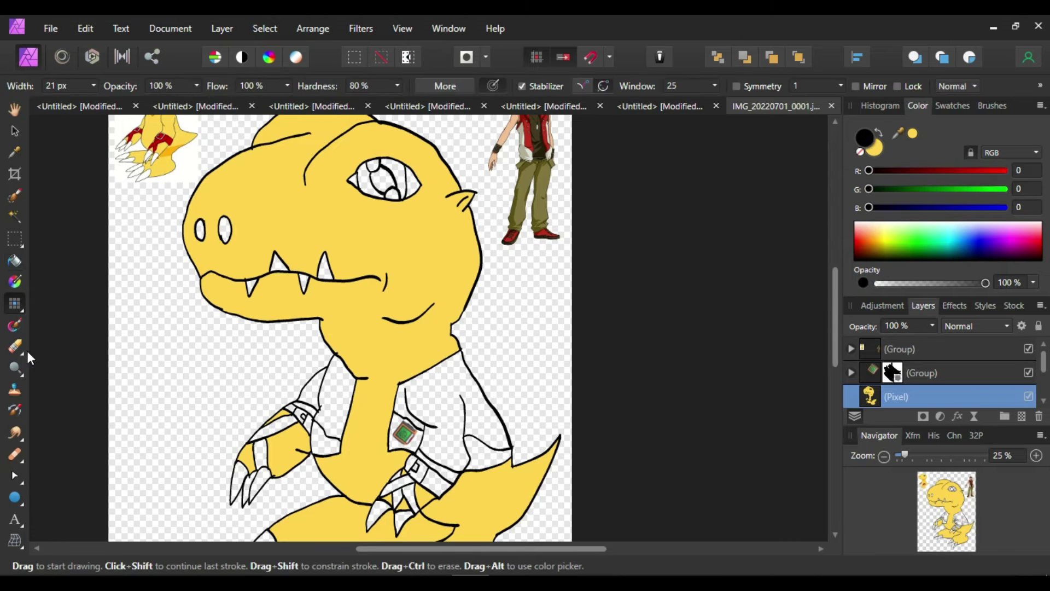
pyautogui.press('x')
pyautogui.click(1036, 456)
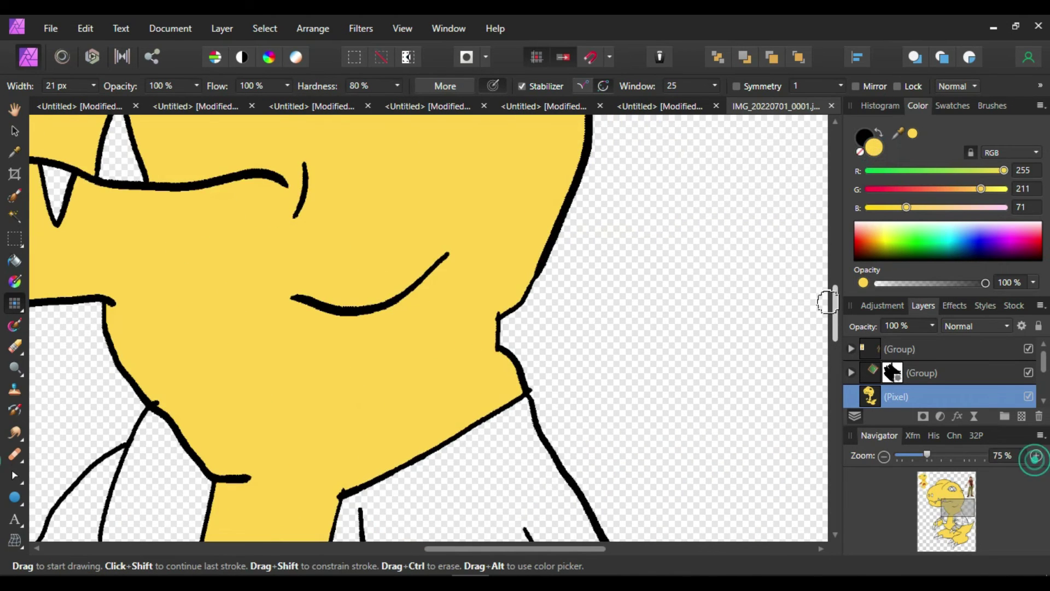
pyautogui.moveTo(833, 320); pyautogui.dragTo(833, 379)
pyautogui.scroll(-5, 828, 383)
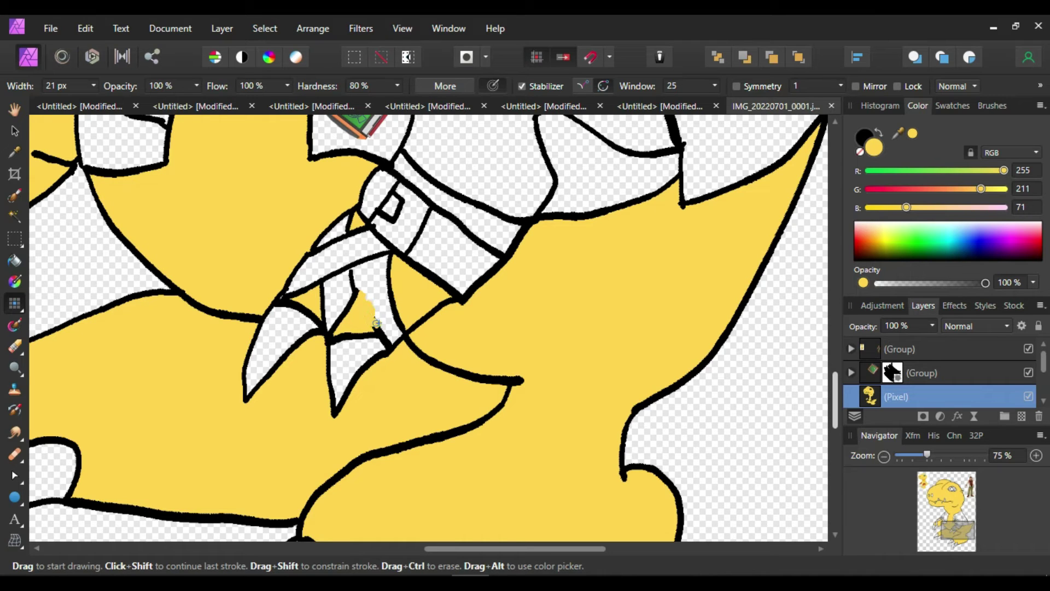
pyautogui.click(387, 274)
pyautogui.moveTo(382, 317)
pyautogui.mouseDown()
pyautogui.moveTo(377, 304)
pyautogui.moveTo(404, 327)
pyautogui.moveTo(392, 278)
pyautogui.mouseUp()
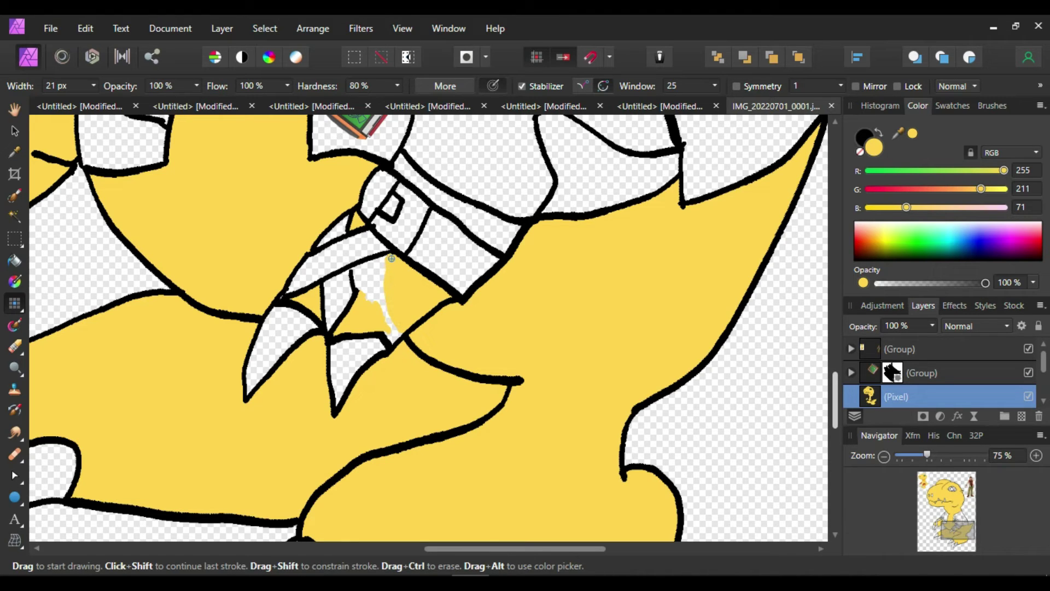
pyautogui.click(857, 140)
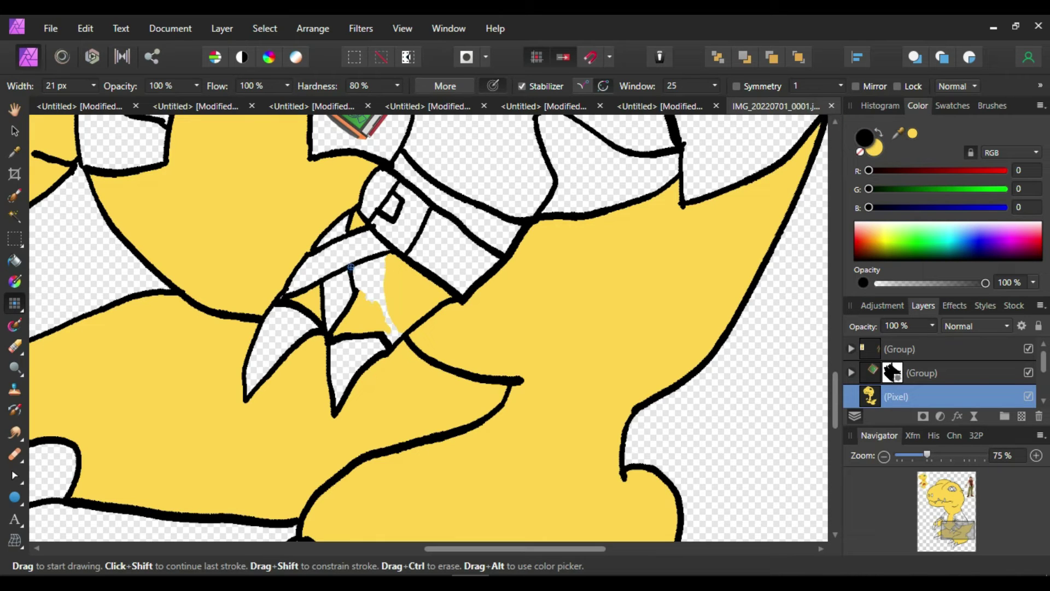
# - Flood-fill the unfilled patch left by the erased strap lines on the near hand with yellow (255, 211, 71)
pyautogui.click(15, 261)
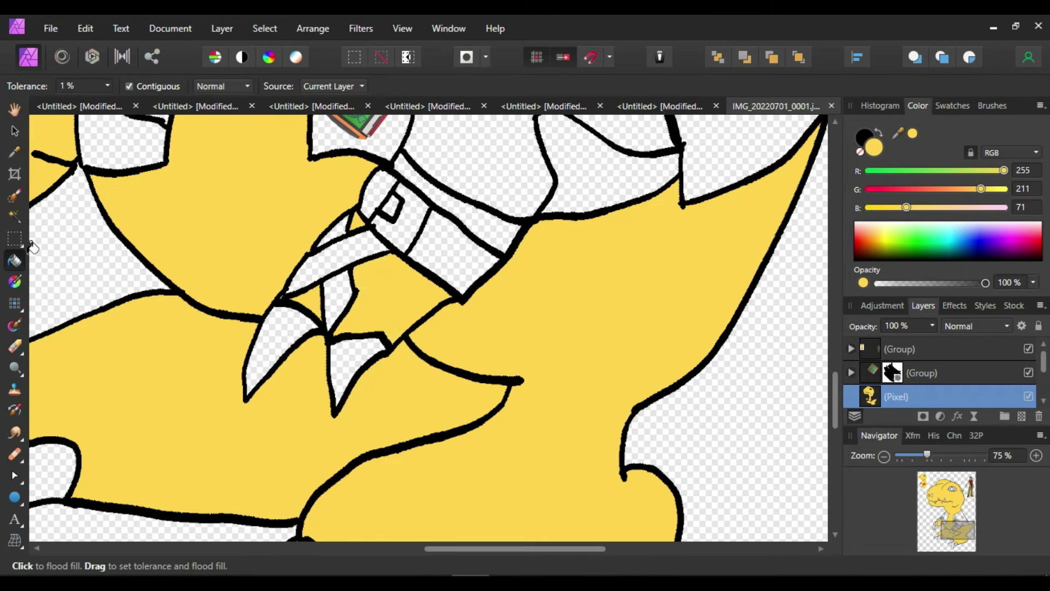
pyautogui.click(882, 456)
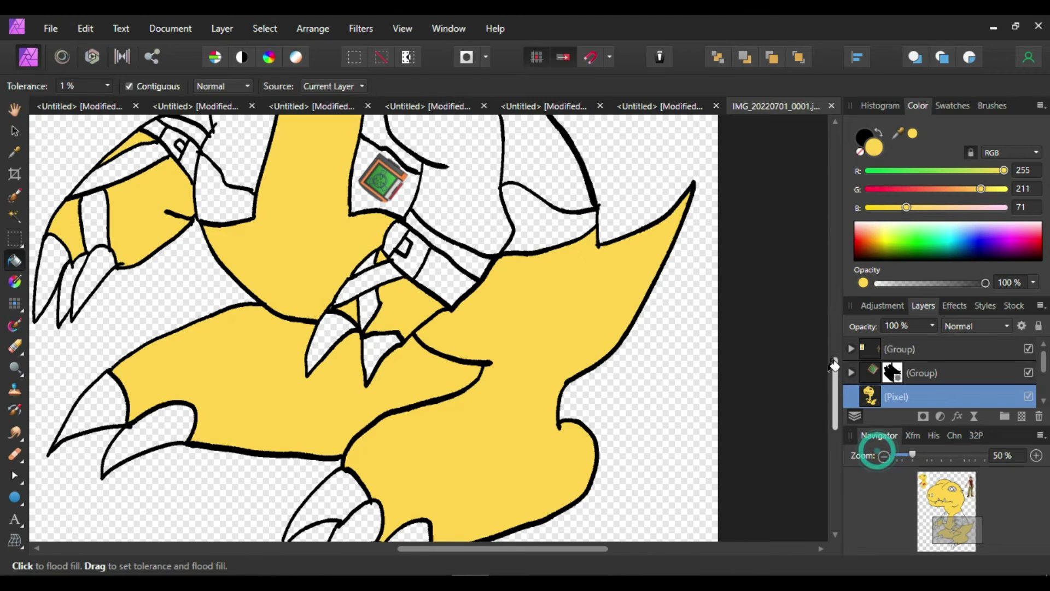
pyautogui.moveTo(834, 366); pyautogui.dragTo(834, 353)
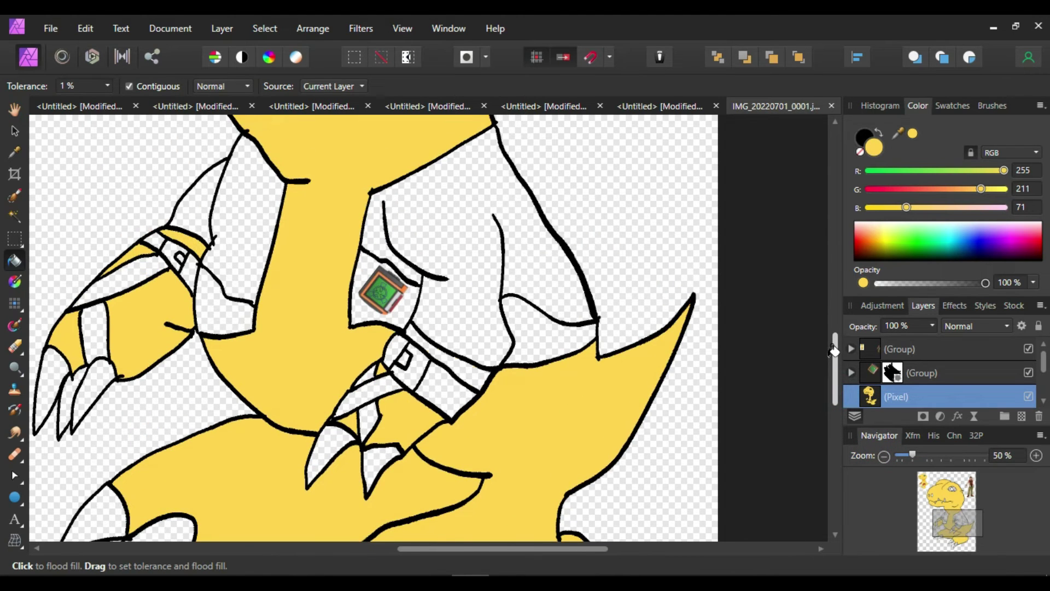
# - Sample white (253, 255, 250) from the reference dinosaur and flood-fill the claws at 0% tolerance, undoing the stray fill of the outlines
pyautogui.click(16, 152)
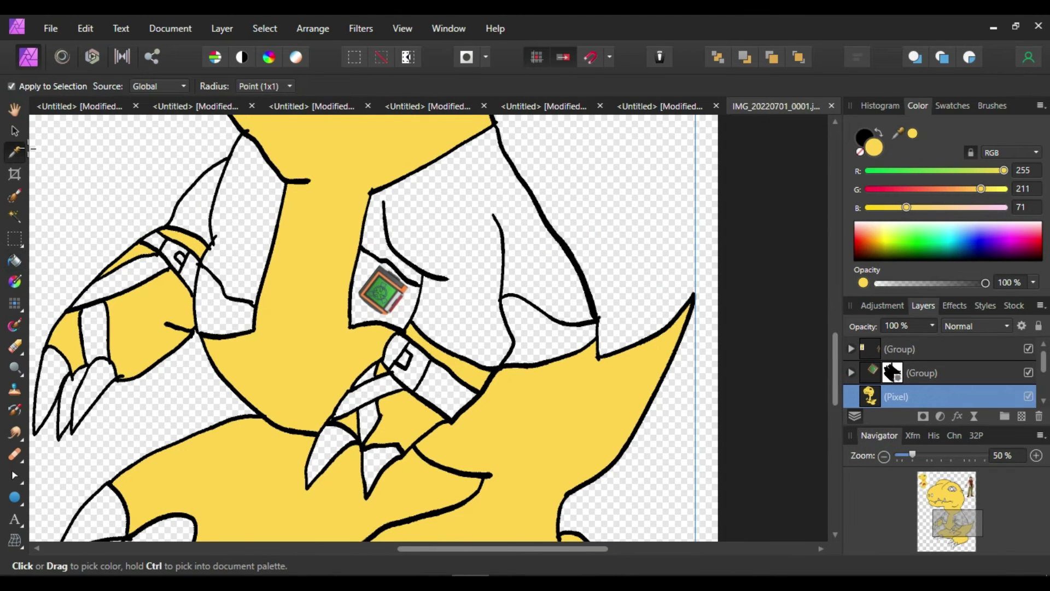
pyautogui.click(885, 458)
pyautogui.moveTo(834, 348); pyautogui.dragTo(833, 314)
pyautogui.moveTo(152, 150); pyautogui.dragTo(148, 151)
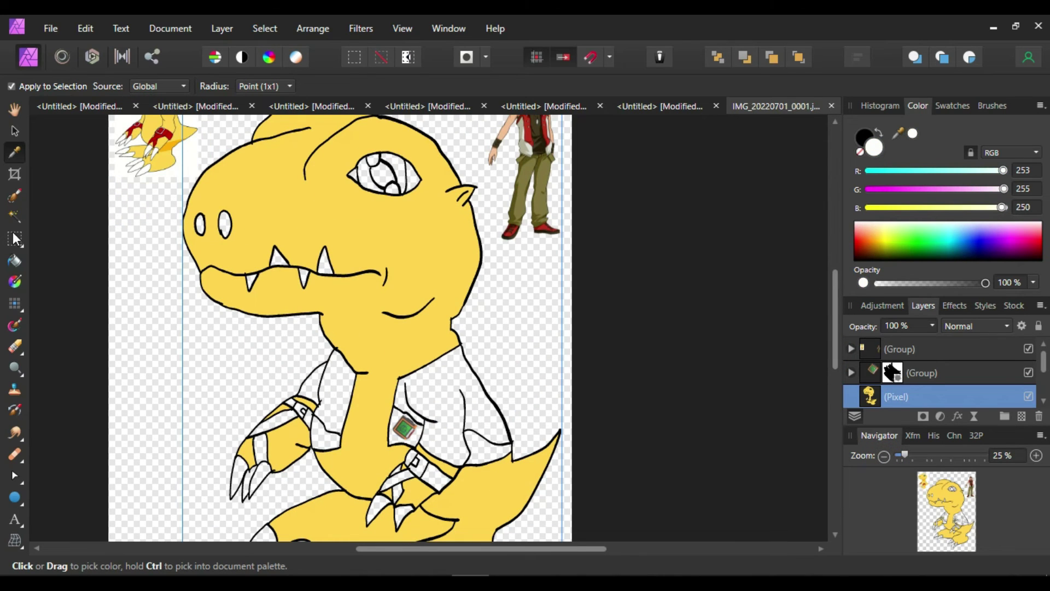
pyautogui.click(17, 261)
pyautogui.click(403, 514)
pyautogui.click(377, 506)
pyautogui.click(260, 475)
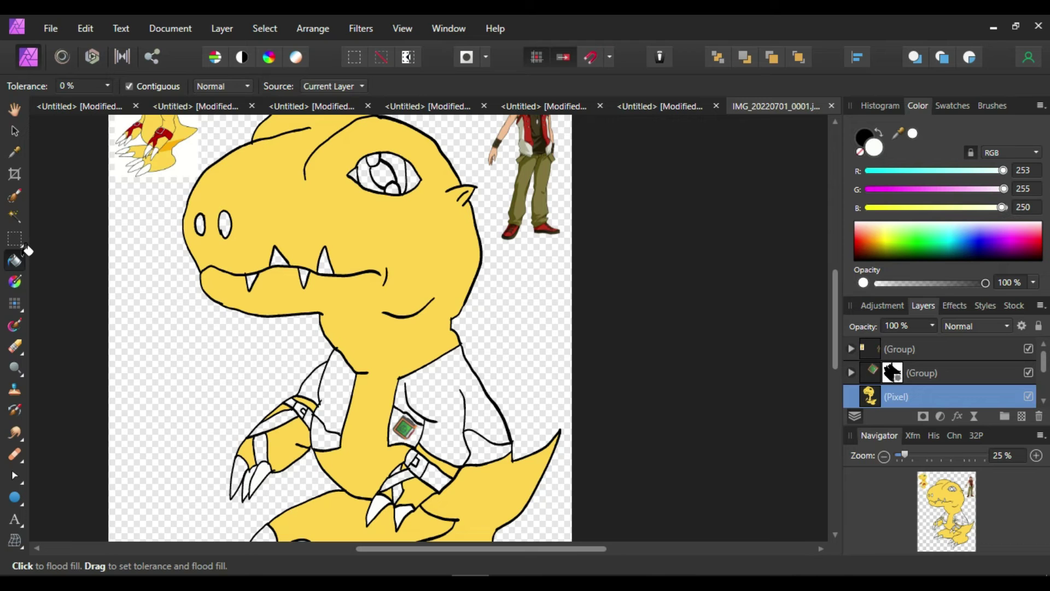
pyautogui.moveTo(838, 319); pyautogui.dragTo(835, 247)
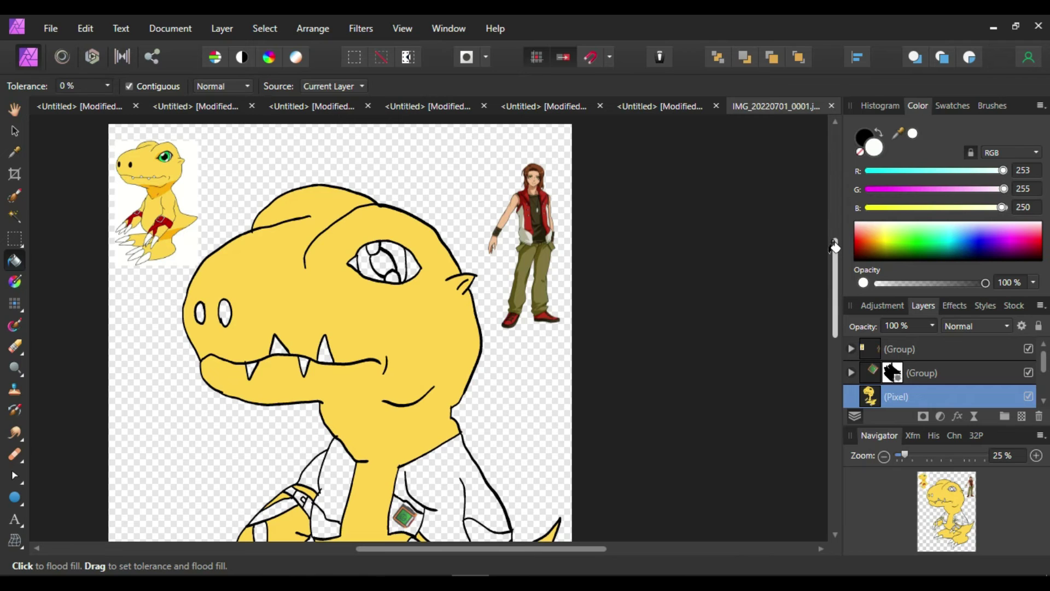
pyautogui.hotkey('ctrl', 'z')
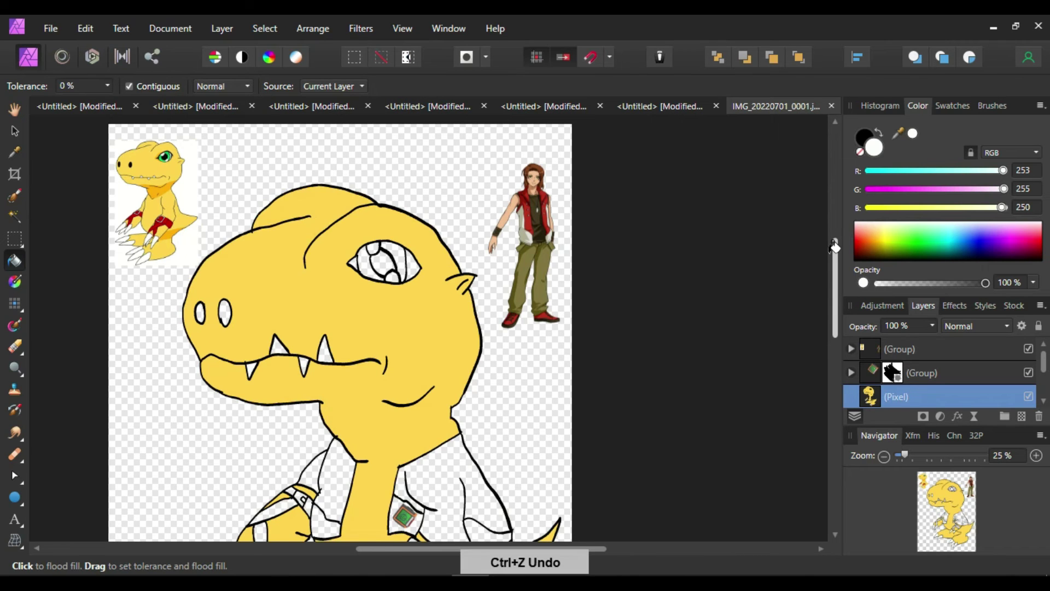
pyautogui.hotkey('ctrl', 'shift', 'z')
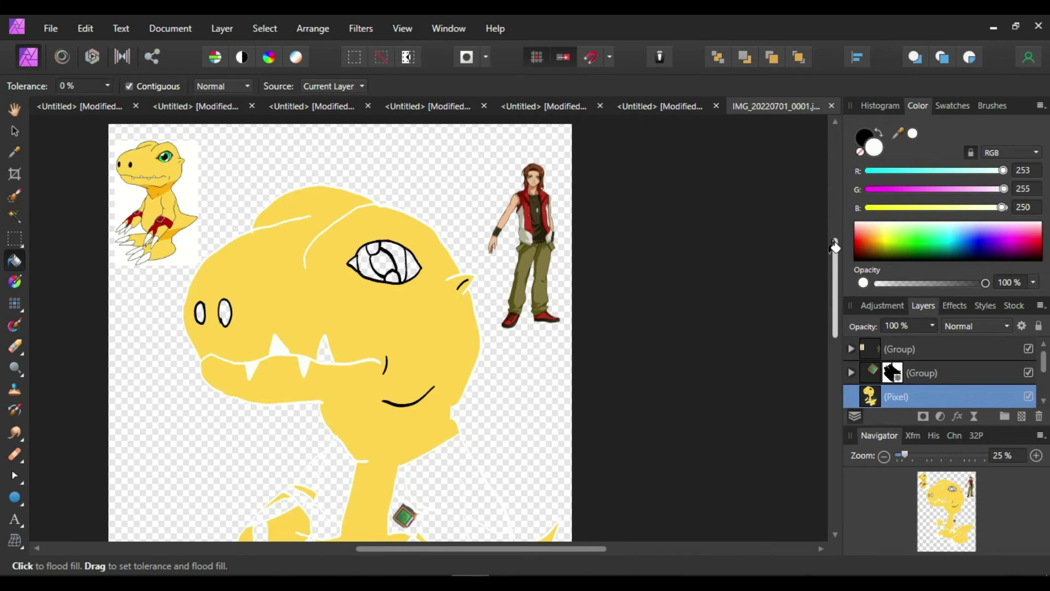
pyautogui.hotkey('ctrl', 'z')
# - Sample near-black (6, 10, 5) from the reference dinosaur's nostril and flood-fill both nostrils with it
pyautogui.click(15, 152)
pyautogui.moveTo(129, 163); pyautogui.dragTo(130, 165)
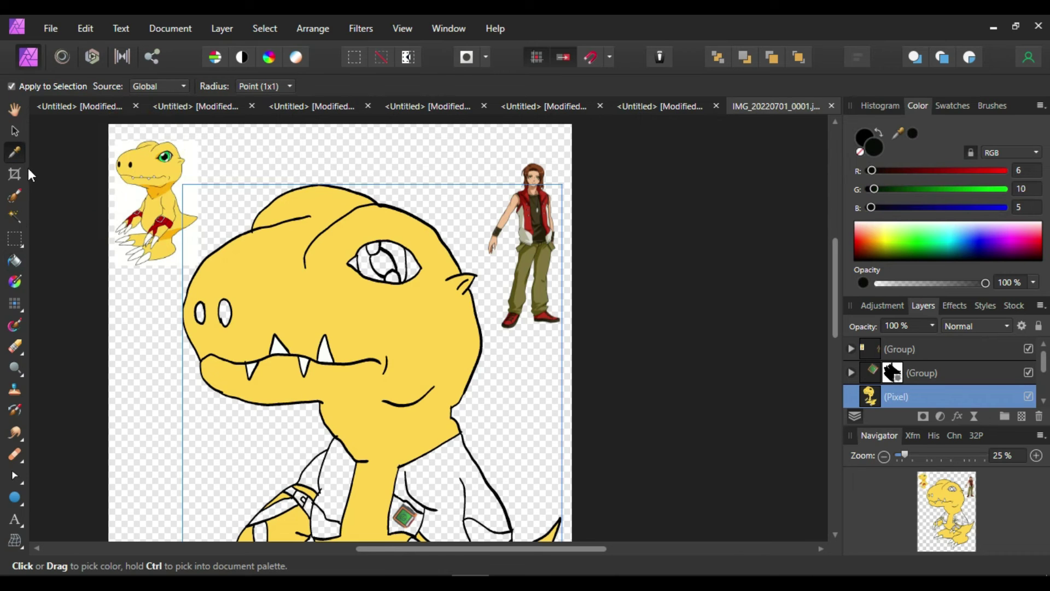
pyautogui.click(17, 258)
pyautogui.click(224, 313)
pyautogui.click(200, 313)
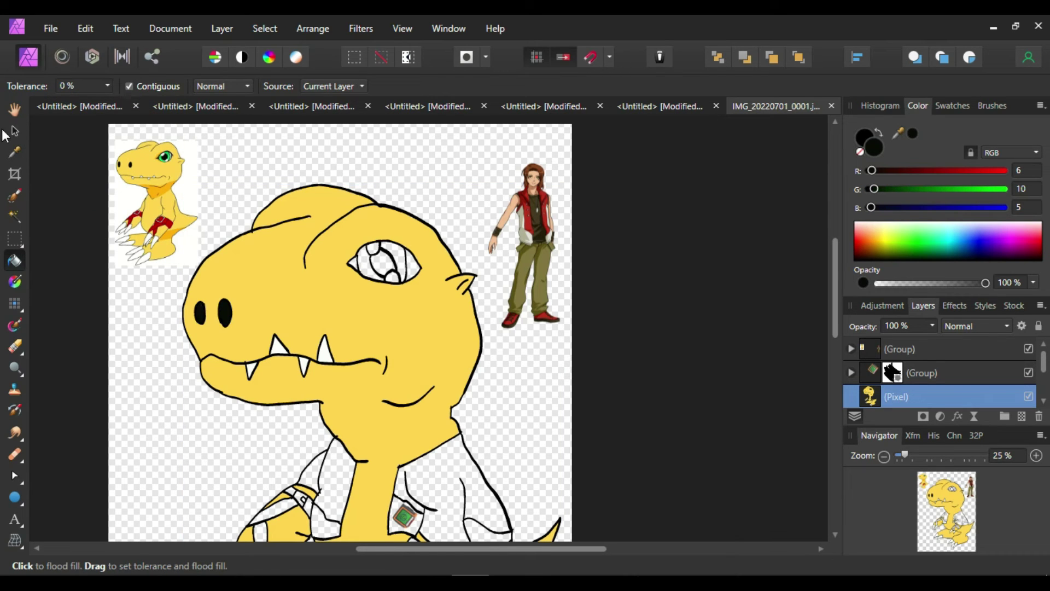
# - Sample green (1, 190, 90) from the reference dinosaur's eye and flood-fill both halves of the iris
pyautogui.click(14, 152)
pyautogui.moveTo(169, 156); pyautogui.dragTo(170, 154)
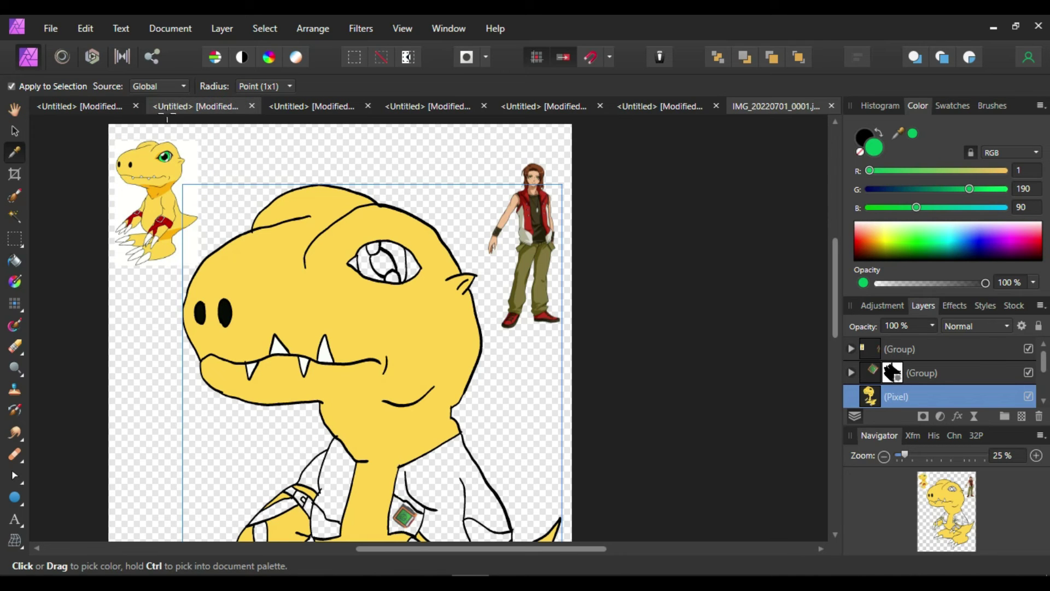
pyautogui.click(15, 257)
pyautogui.click(397, 268)
pyautogui.click(368, 264)
# - Sample off-white (245, 246, 242) from the reference eye and flood-fill the eye's highlights with it
pyautogui.click(14, 152)
pyautogui.moveTo(166, 155); pyautogui.dragTo(165, 156)
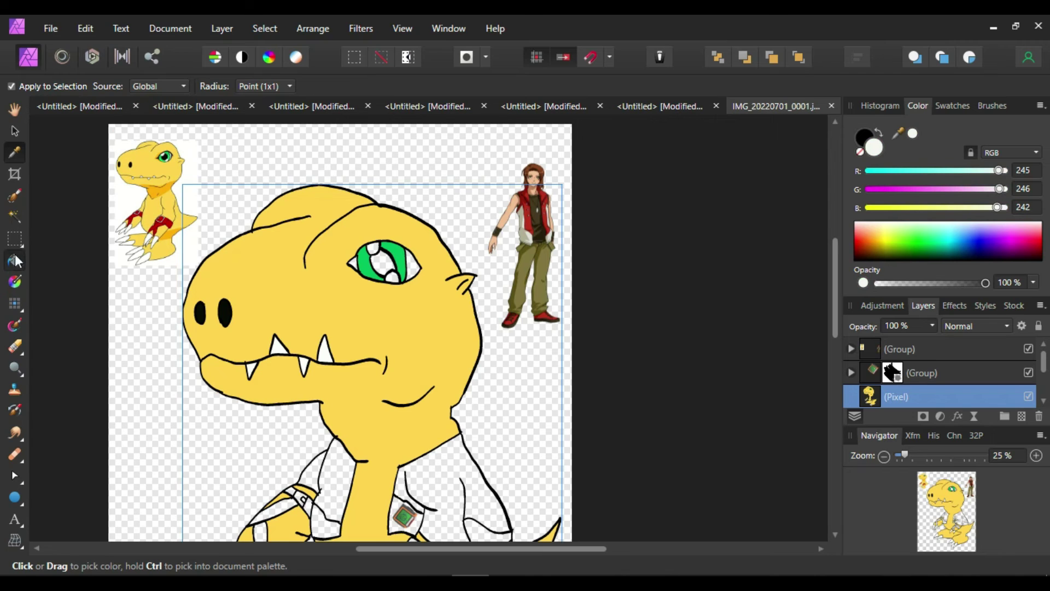
pyautogui.click(13, 260)
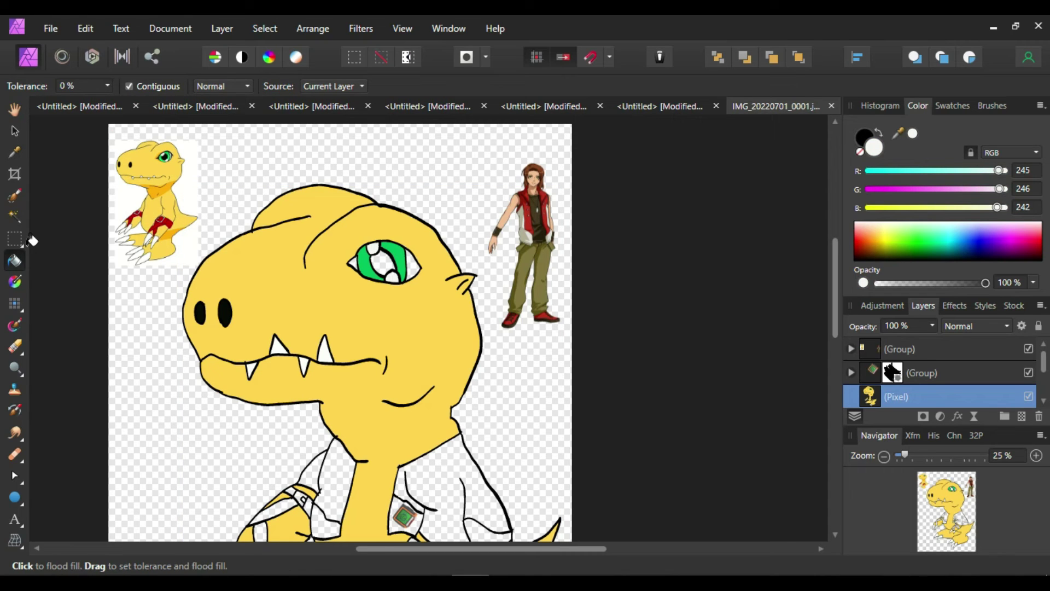
pyautogui.moveTo(31, 241); pyautogui.dragTo(31, 240)
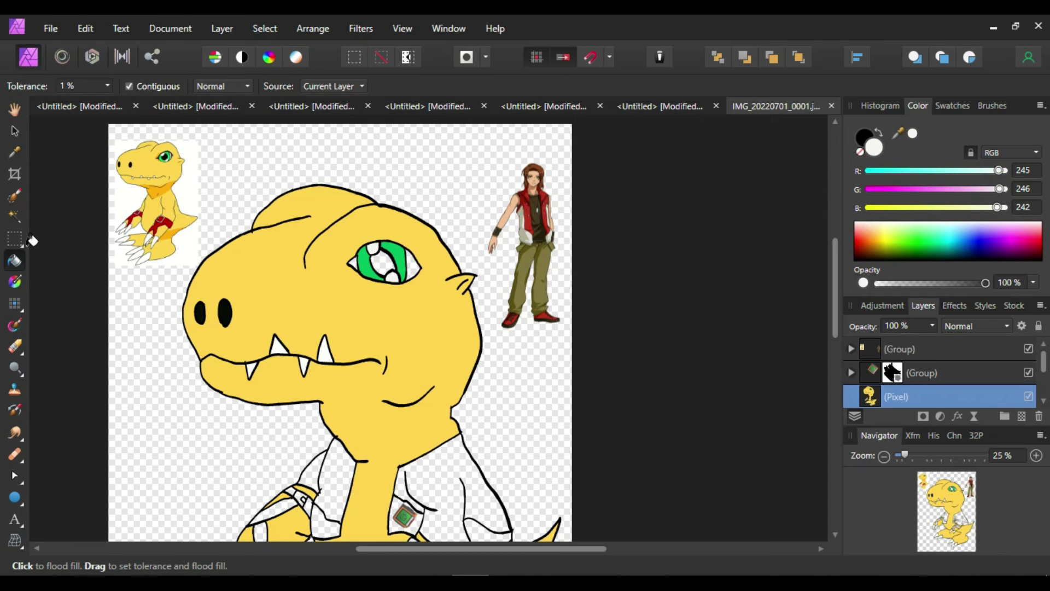
# - Sample near-black (7, 10, 4) from the reference eye and flood-fill the pupil and both eye corners
pyautogui.click(14, 151)
pyautogui.moveTo(165, 157); pyautogui.dragTo(164, 157)
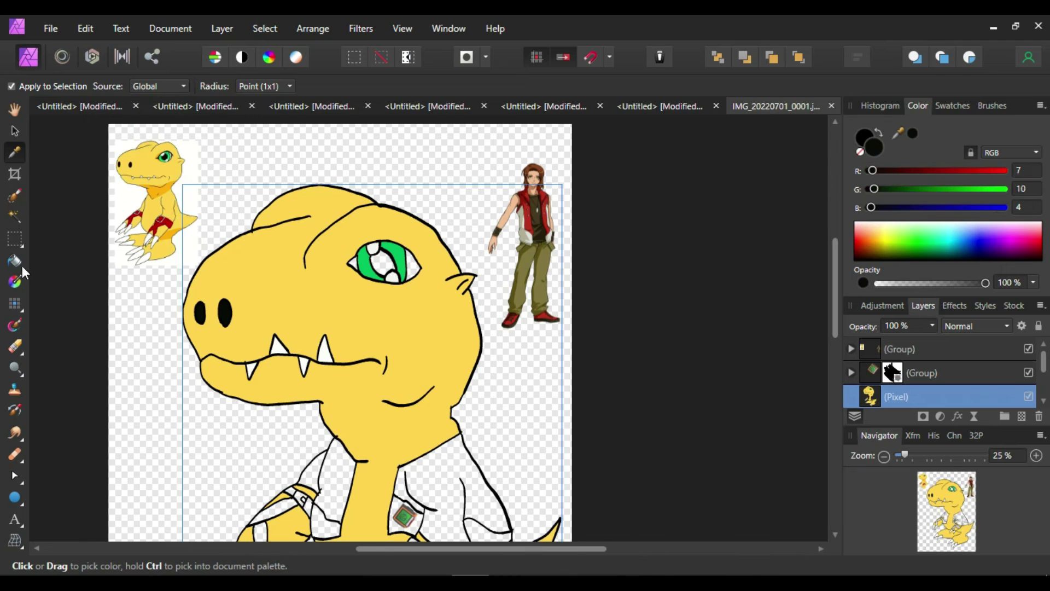
pyautogui.click(21, 263)
pyautogui.click(354, 263)
pyautogui.click(413, 265)
pyautogui.click(383, 263)
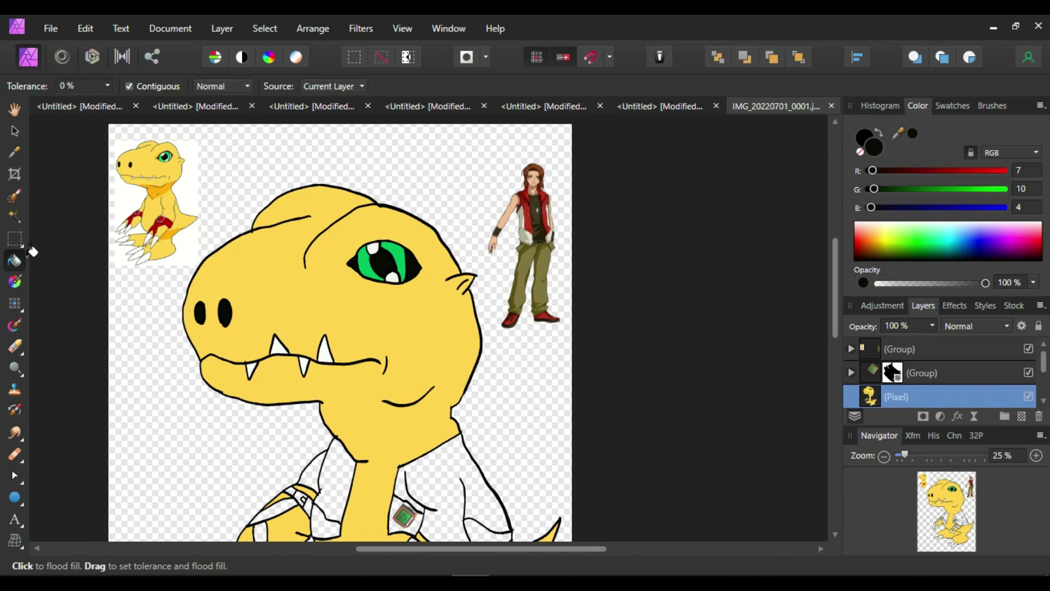
# - Sample red (198, 0, 0) from the reference dinosaur's arm straps and flood-fill the near arm's wristband and straps
pyautogui.click(15, 153)
pyautogui.moveTo(145, 219); pyautogui.dragTo(170, 224)
pyautogui.click(15, 261)
pyautogui.moveTo(834, 295); pyautogui.dragTo(832, 333)
pyautogui.click(436, 472)
pyautogui.click(422, 463)
pyautogui.click(410, 452)
pyautogui.click(399, 474)
pyautogui.click(392, 483)
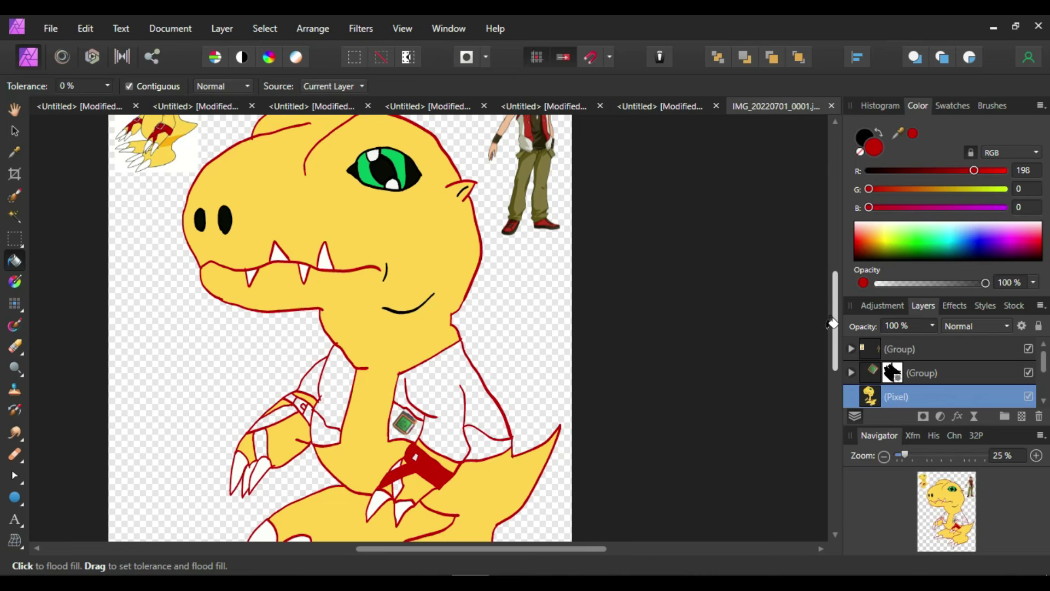
# - Fill the far arm's wristband and straps with the same red, undoing the stray fills that recolour the outlines
pyautogui.hotkey('ctrl', 'z')
pyautogui.hotkey('ctrl', 'shift', 'z')
pyautogui.hotkey('ctrl', 'z')
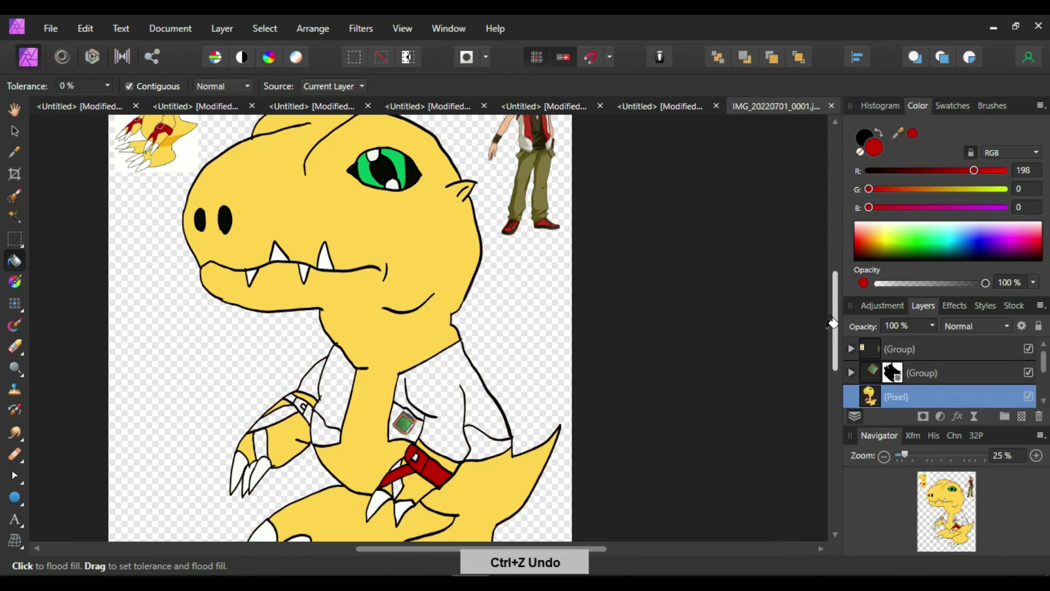
pyautogui.hotkey('ctrl', 'shift', 'z')
pyautogui.hotkey('ctrl', 'z')
pyautogui.hotkey('ctrl', 'shift', 'z')
pyautogui.hotkey('ctrl', 'shift', 'z')
pyautogui.hotkey('ctrl', 'shift', 'z')
pyautogui.hotkey('ctrl', 'shift', 'z')
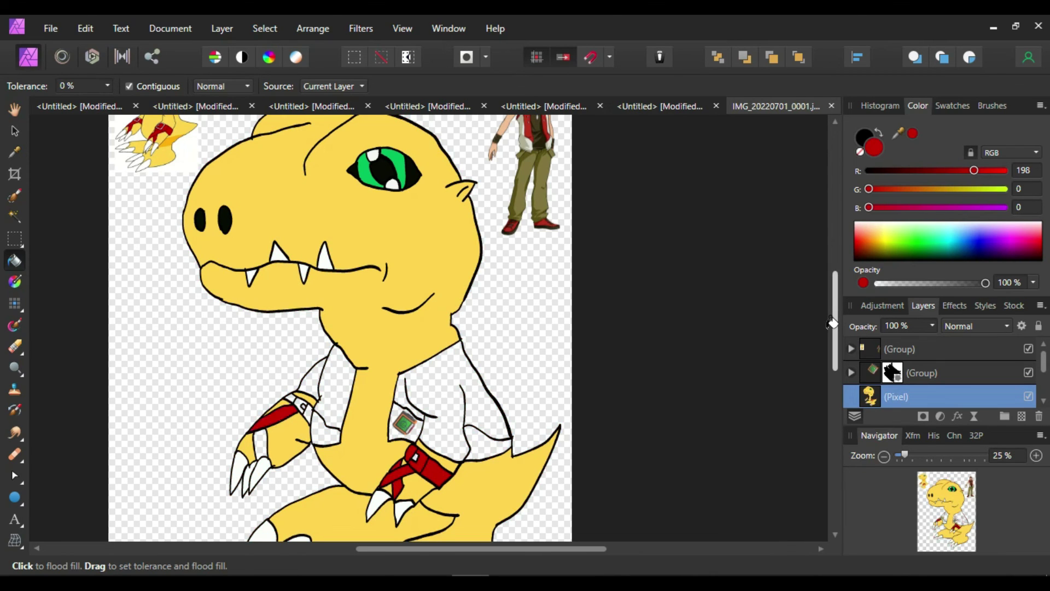
pyautogui.hotkey('ctrl', 'shift', 'z')
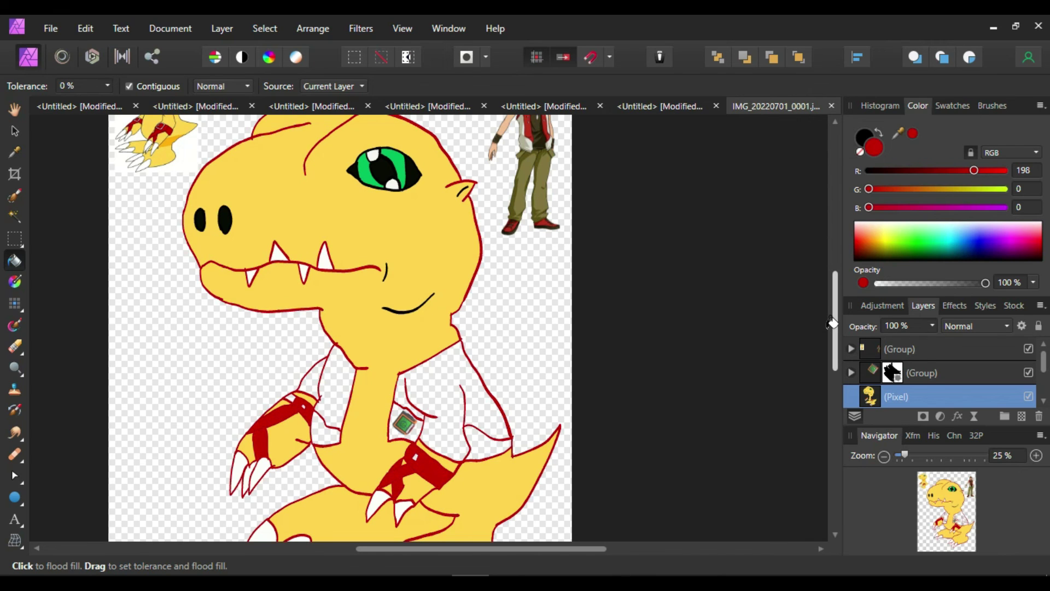
pyautogui.hotkey('ctrl', 'z')
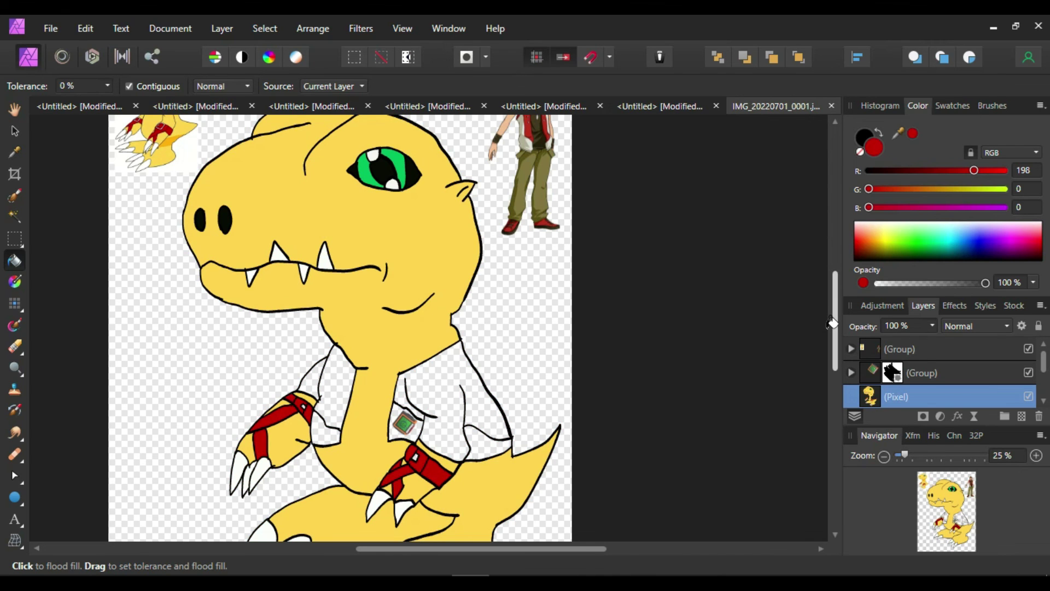
# - Sample light grey (224, 225, 218) from the reference character's vest and flood-fill the vest's lower patches on the dinosaur
pyautogui.click(15, 151)
pyautogui.click(528, 142)
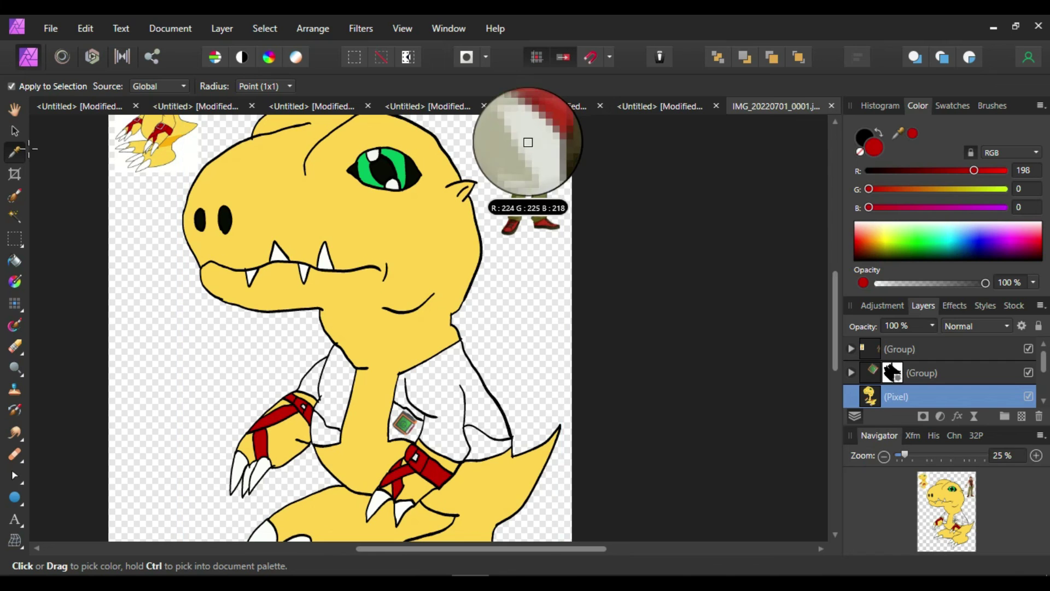
pyautogui.moveTo(527, 142); pyautogui.dragTo(528, 142)
pyautogui.click(16, 259)
pyautogui.click(485, 444)
pyautogui.click(410, 435)
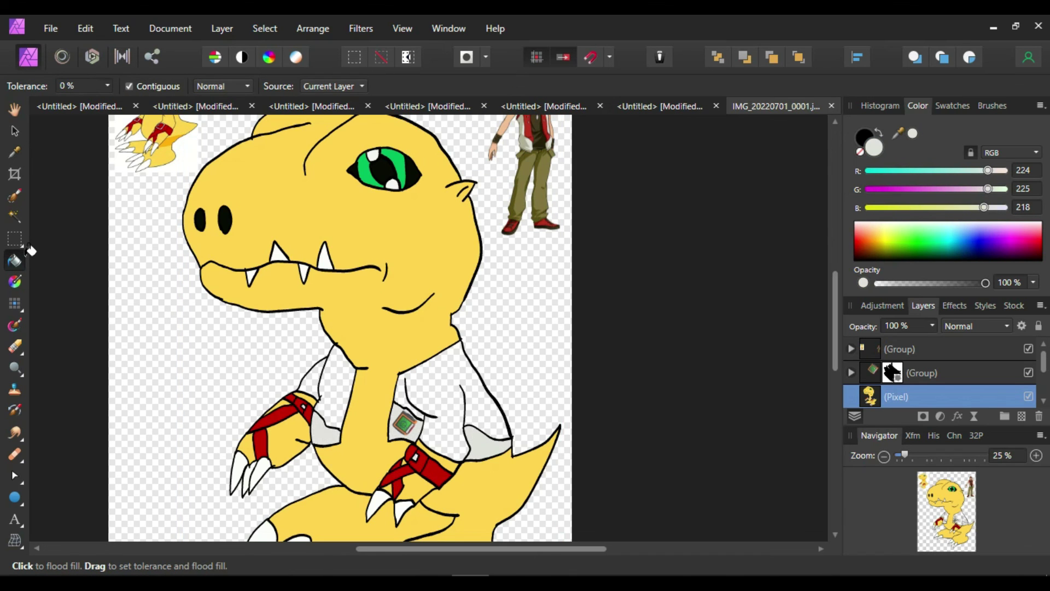
# - Sample red (184, 46, 27) from the reference character's vest and flood-fill the remaining vest areas on the dinosaur
pyautogui.click(16, 153)
pyautogui.moveTo(528, 131); pyautogui.dragTo(528, 131)
pyautogui.click(23, 256)
pyautogui.click(335, 383)
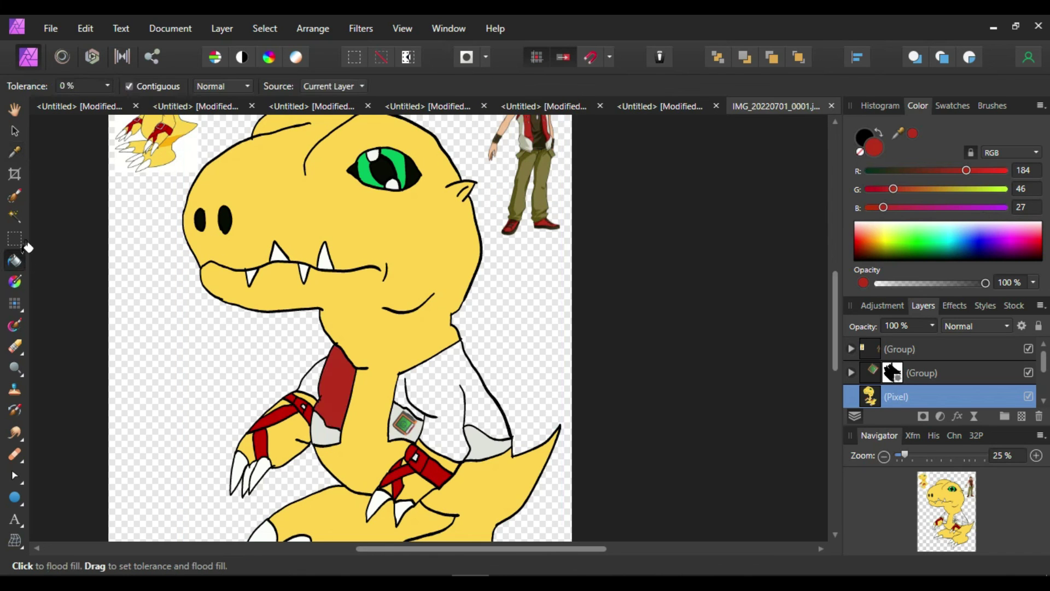
pyautogui.click(432, 378)
pyautogui.click(315, 380)
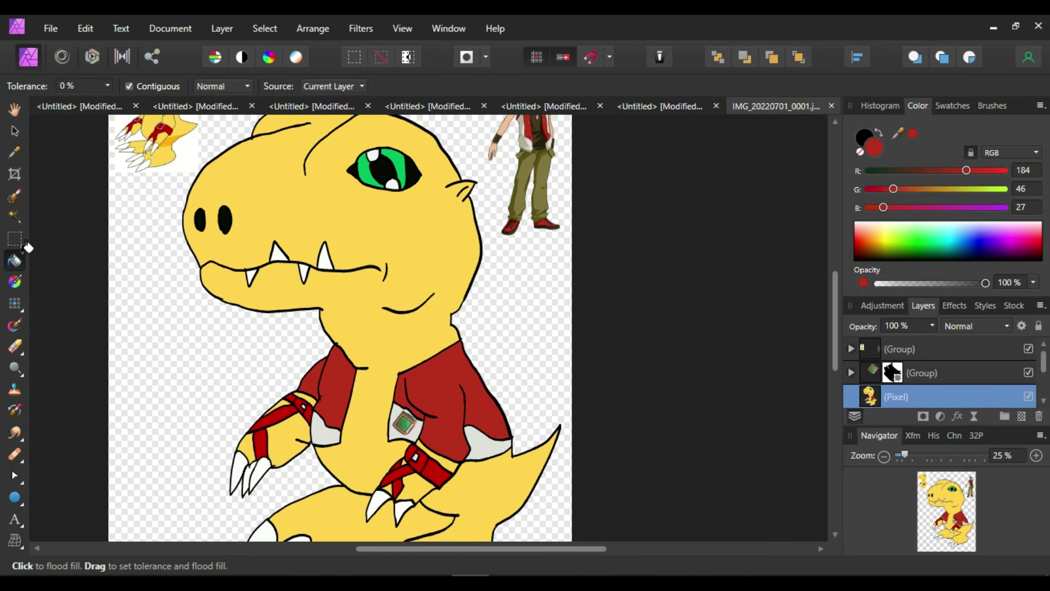
# - Delete the layer group that holds the two reference images
pyautogui.moveTo(838, 322); pyautogui.dragTo(852, 279)
pyautogui.click(998, 348)
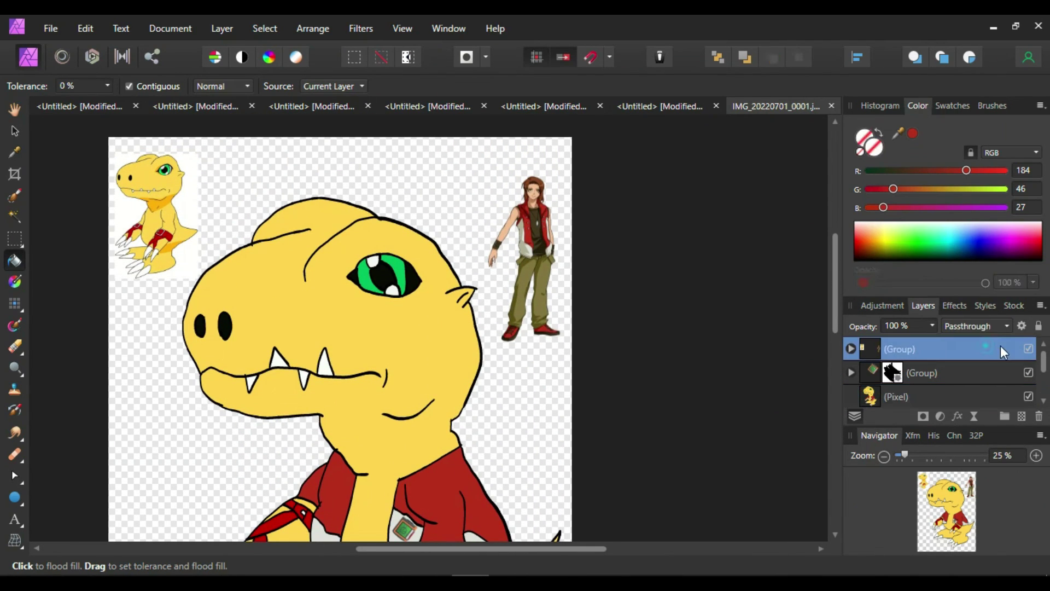
pyautogui.click(1035, 418)
pyautogui.moveTo(832, 300); pyautogui.dragTo(856, 304)
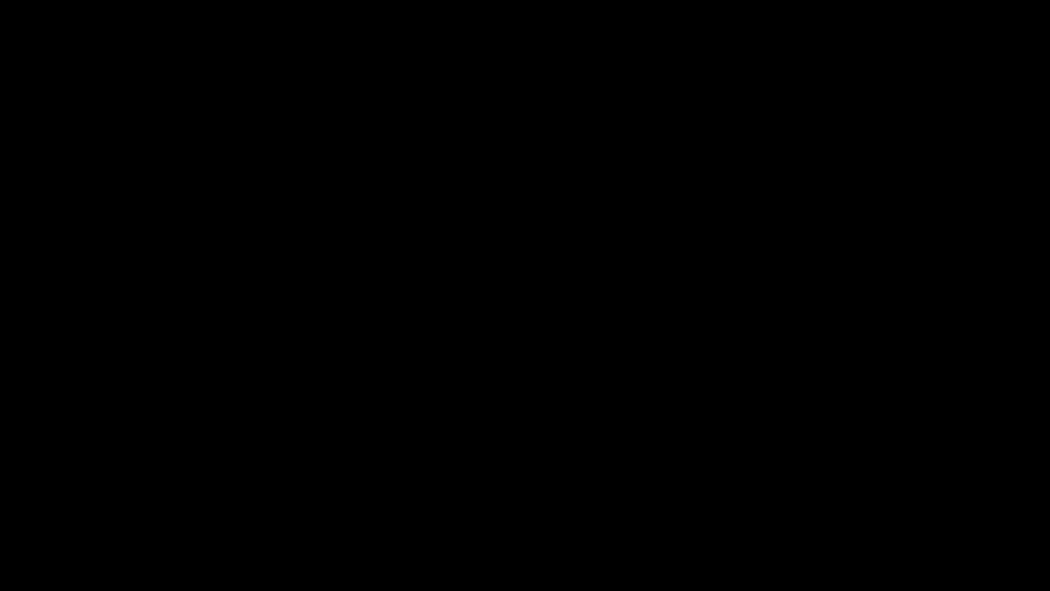